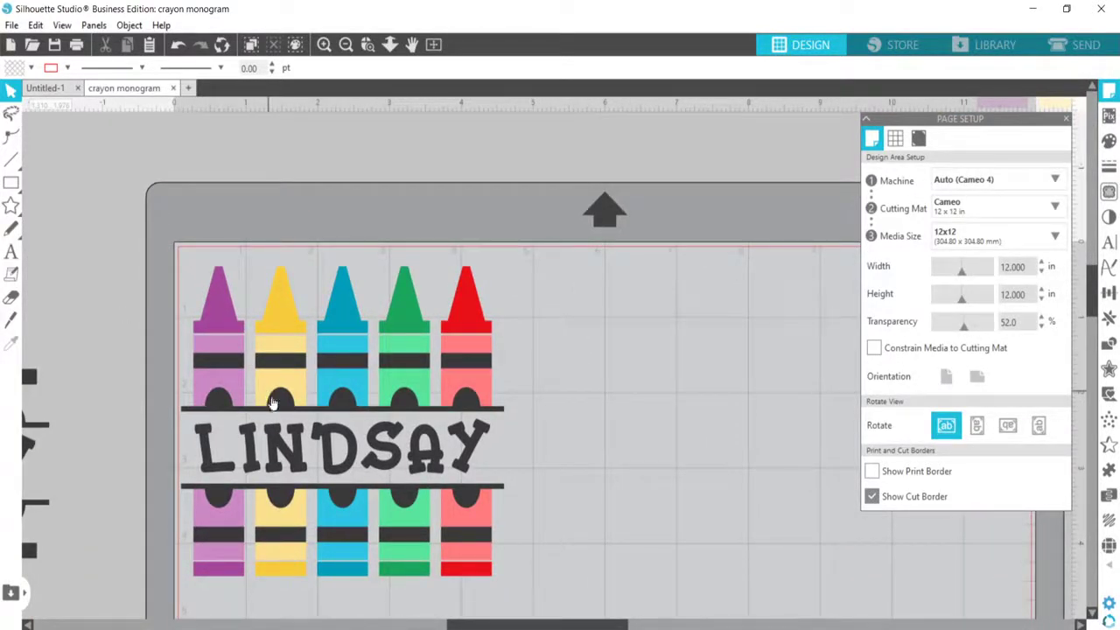
Ungroup the crayon monogram, move the name text off the design and place it back between the two crayon halves
click(322, 460)
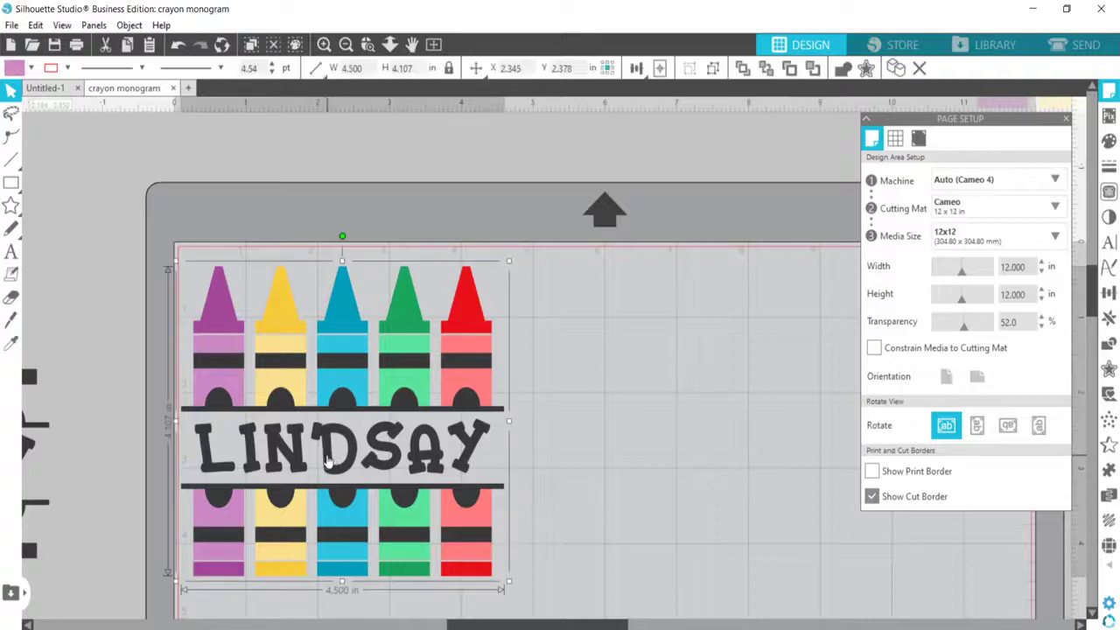
right_click(328, 461)
click(369, 282)
click(678, 495)
drag(201, 461, 656, 464)
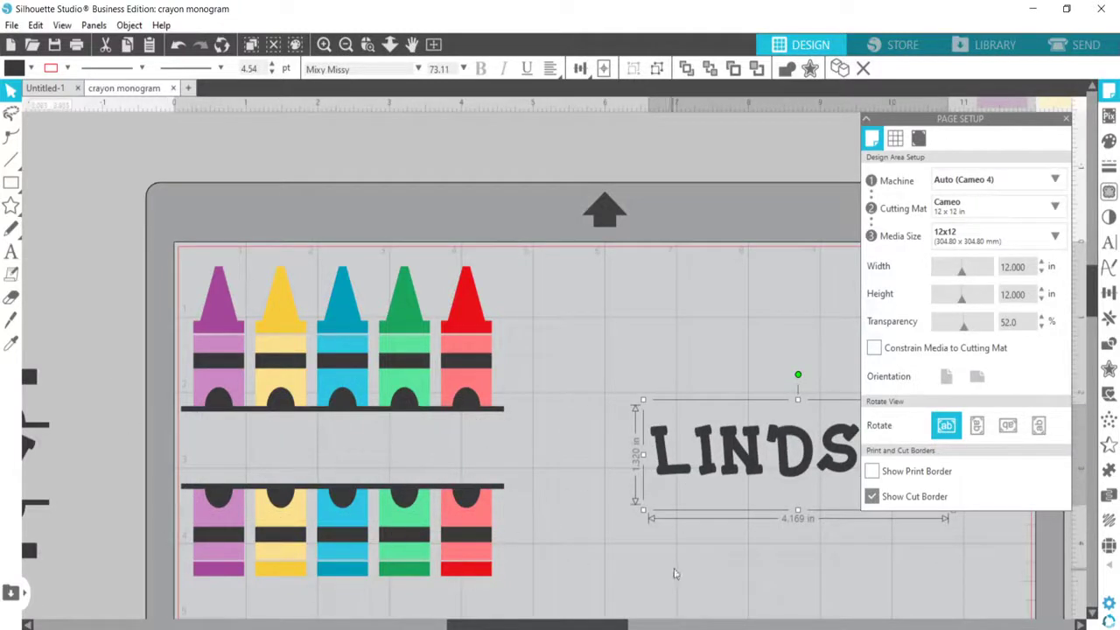
drag(674, 477, 215, 464)
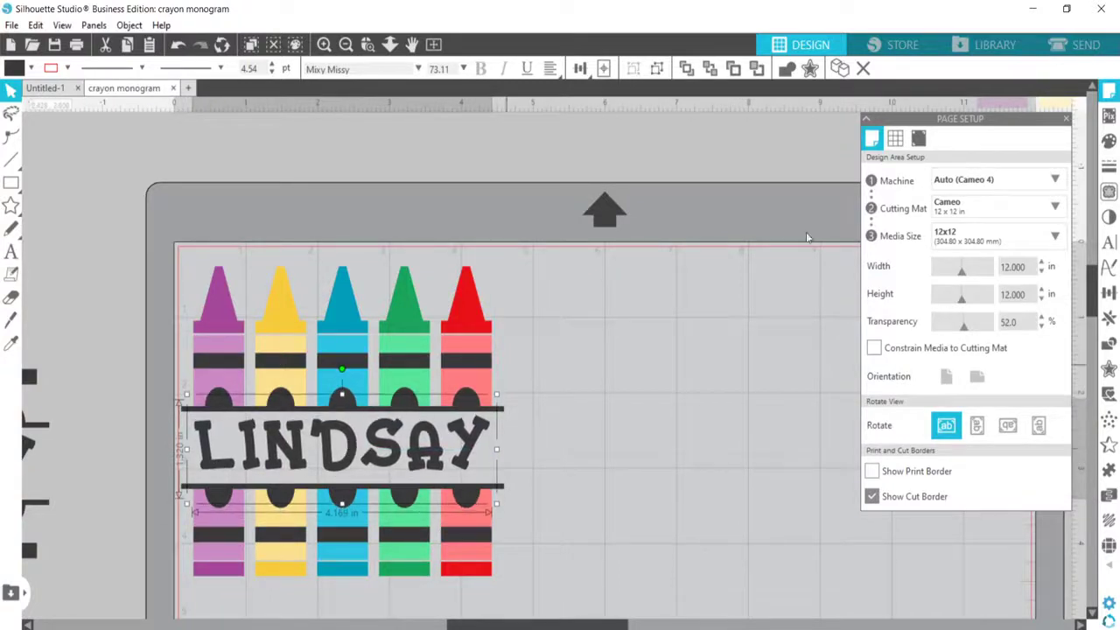
Open the name text for editing and examine the available fonts and lettering style variants
double_click(427, 455)
click(1108, 242)
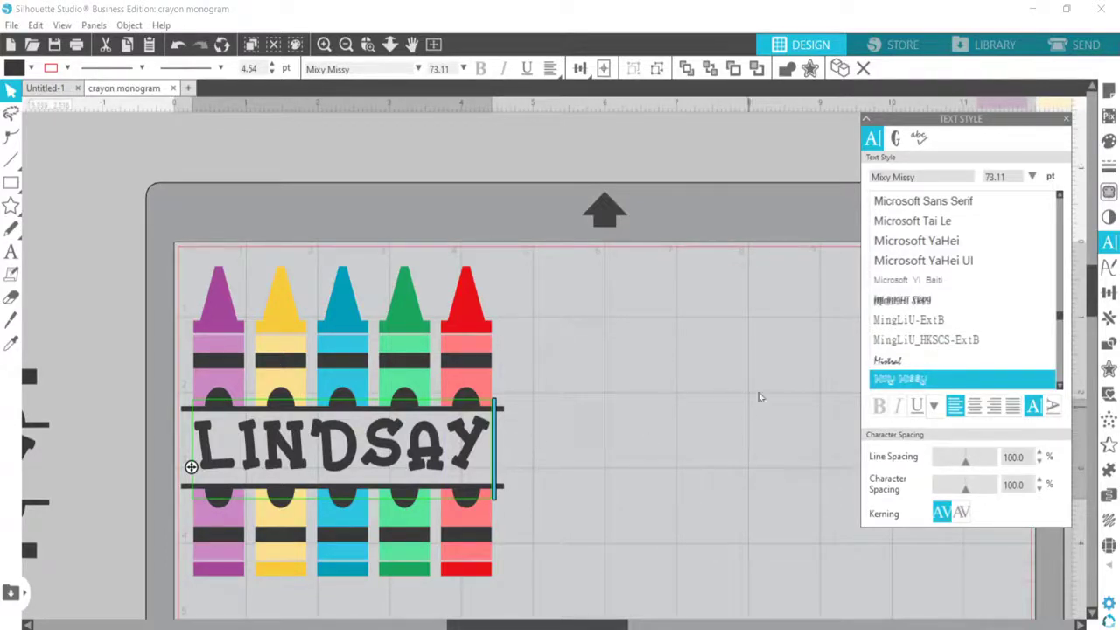
scroll(923, 316, down, 2)
scroll(932, 328, down, 2)
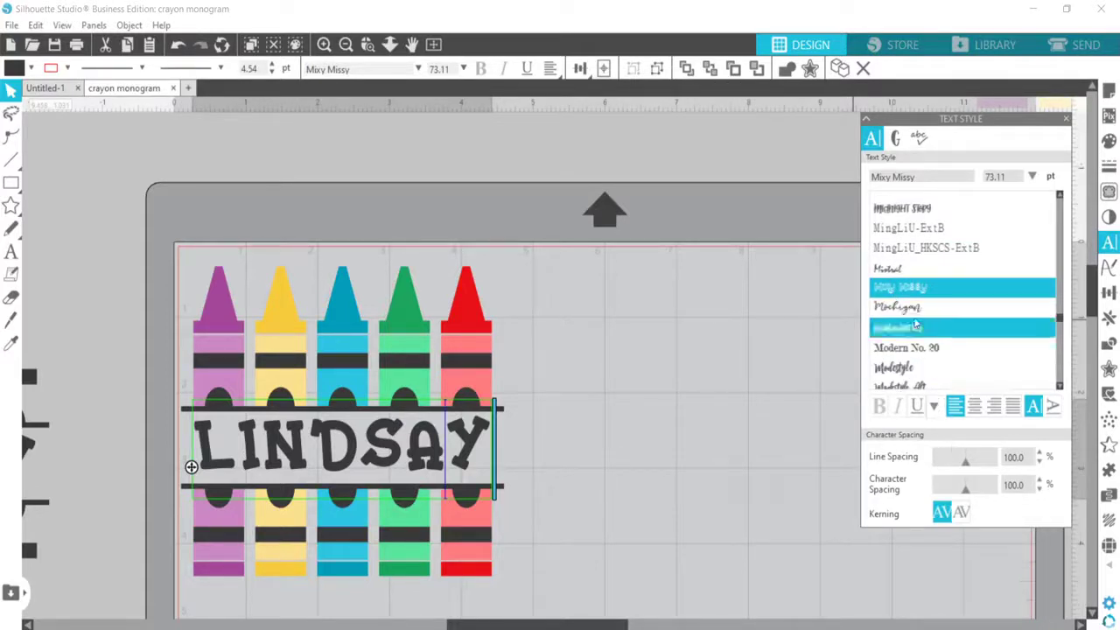
click(933, 407)
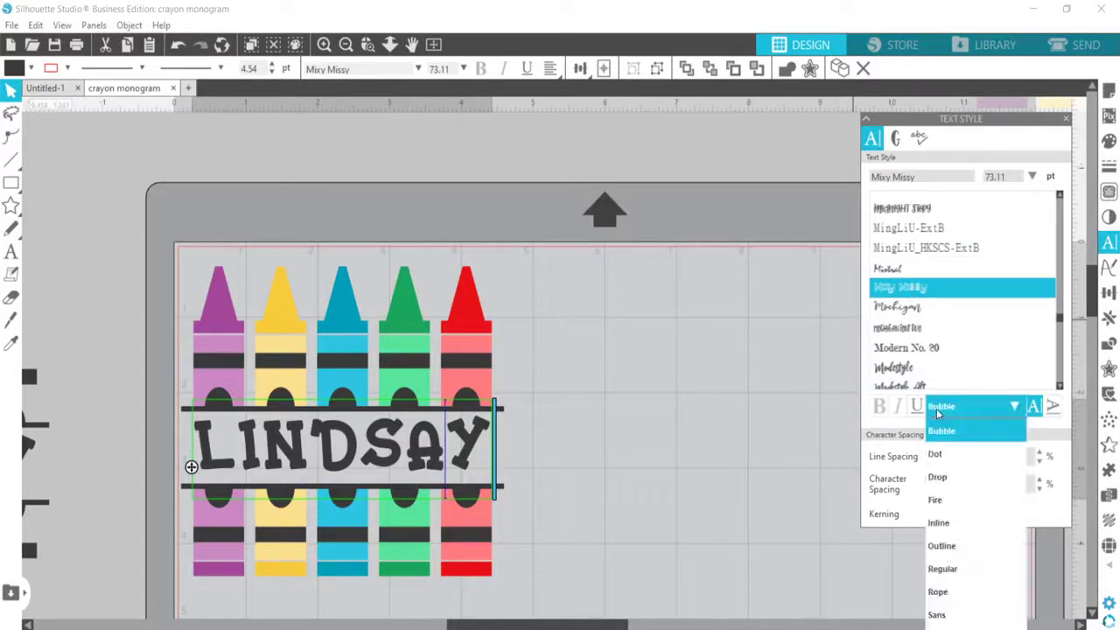
click(937, 413)
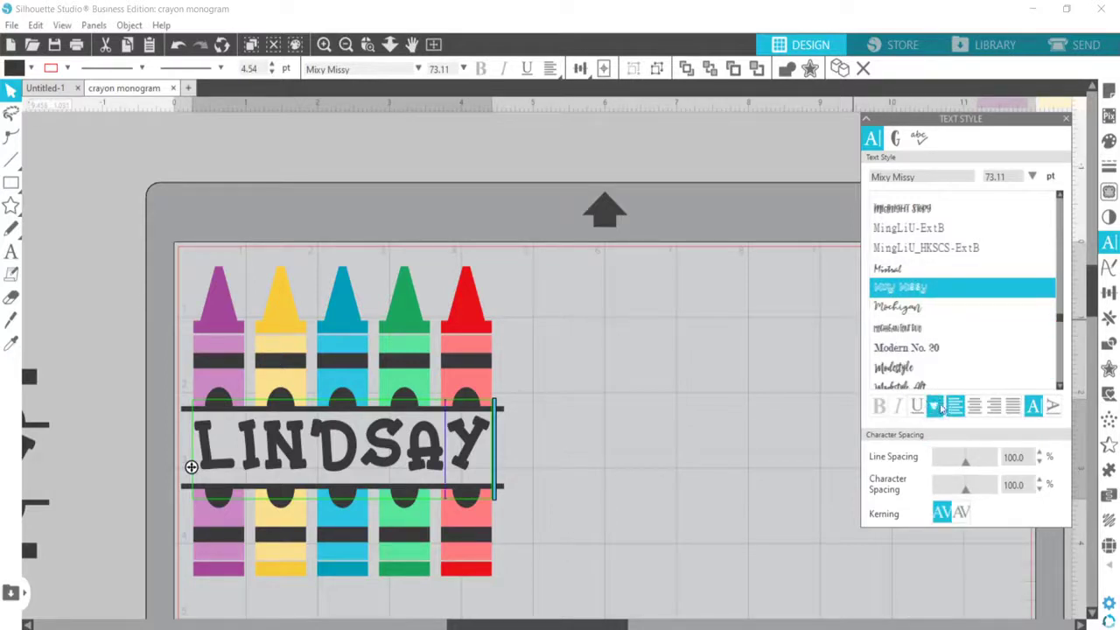
click(934, 407)
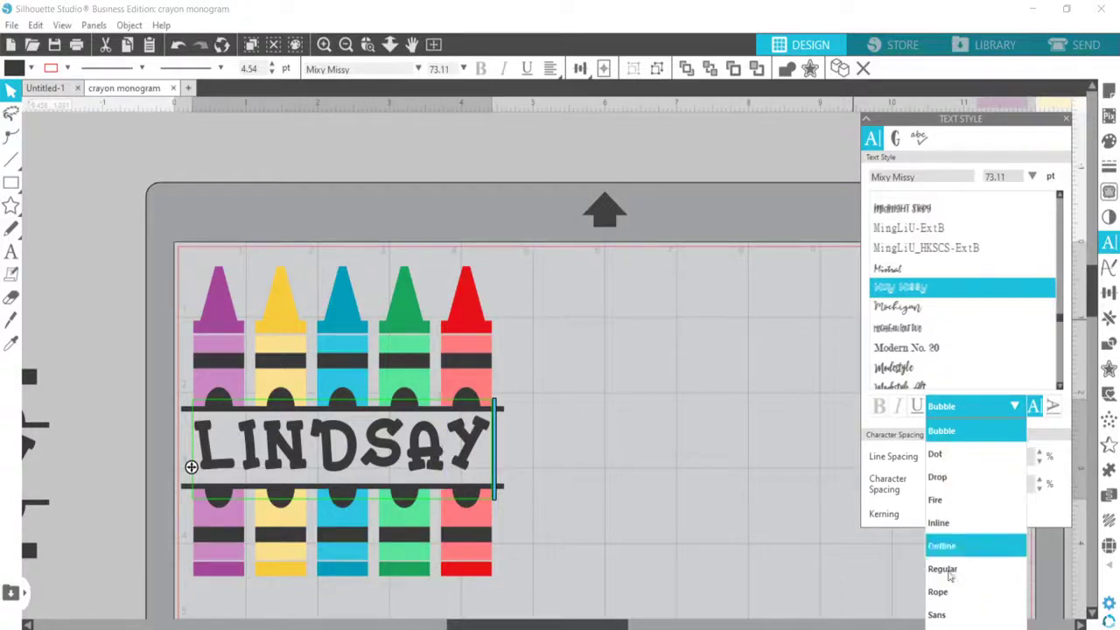
click(717, 320)
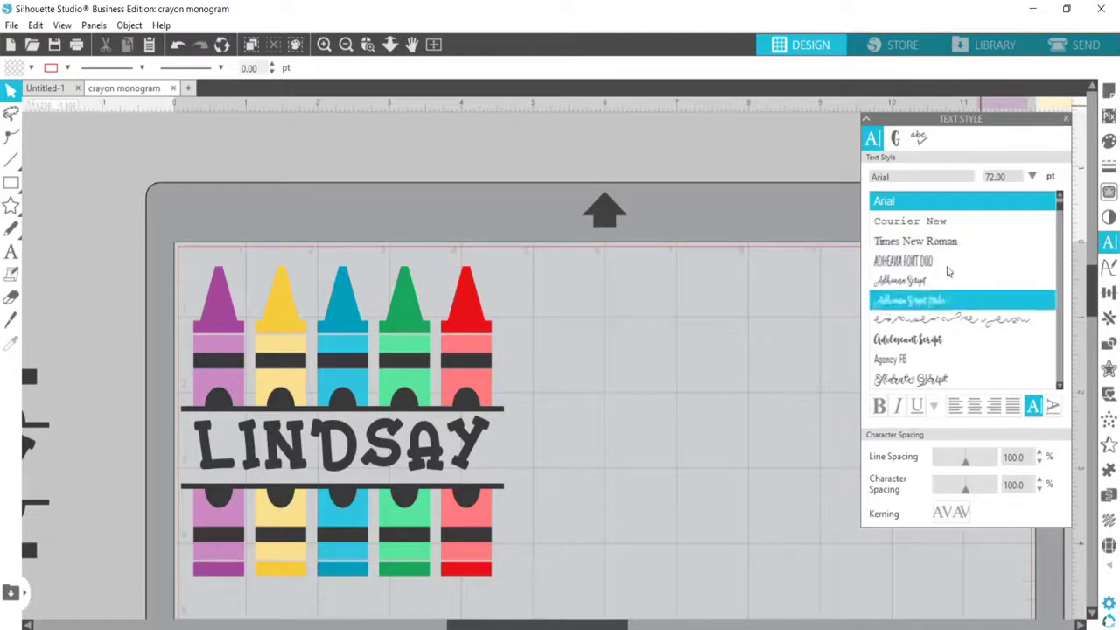
click(1066, 120)
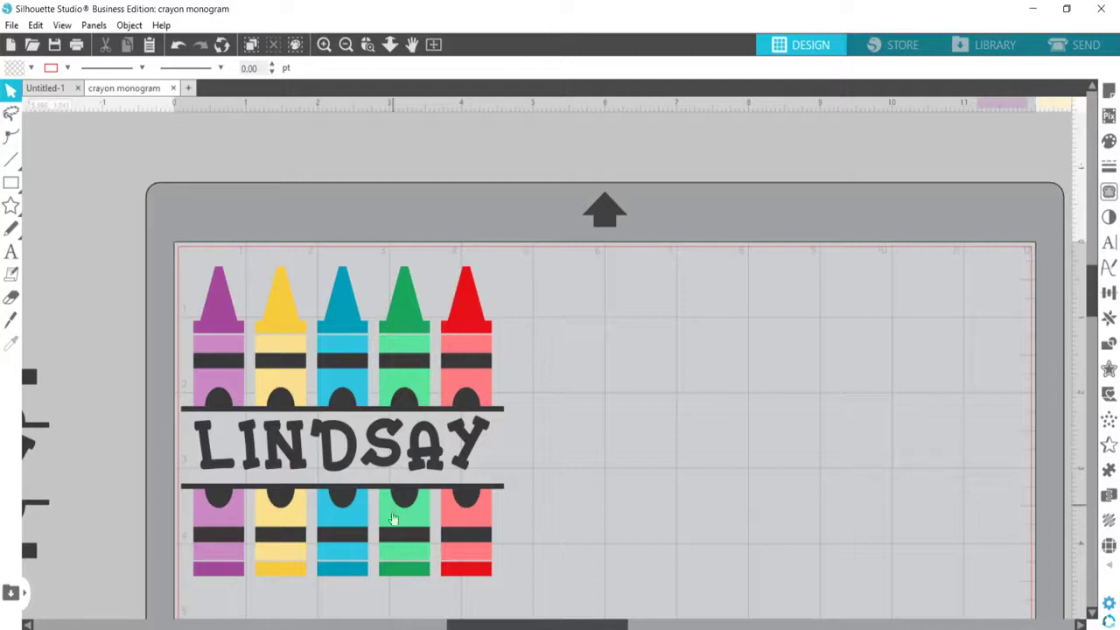
Draw four small rectangles in the gaps between the five crayon tips, the last about 0.34 by 0.27 in
drag(491, 628, 463, 628)
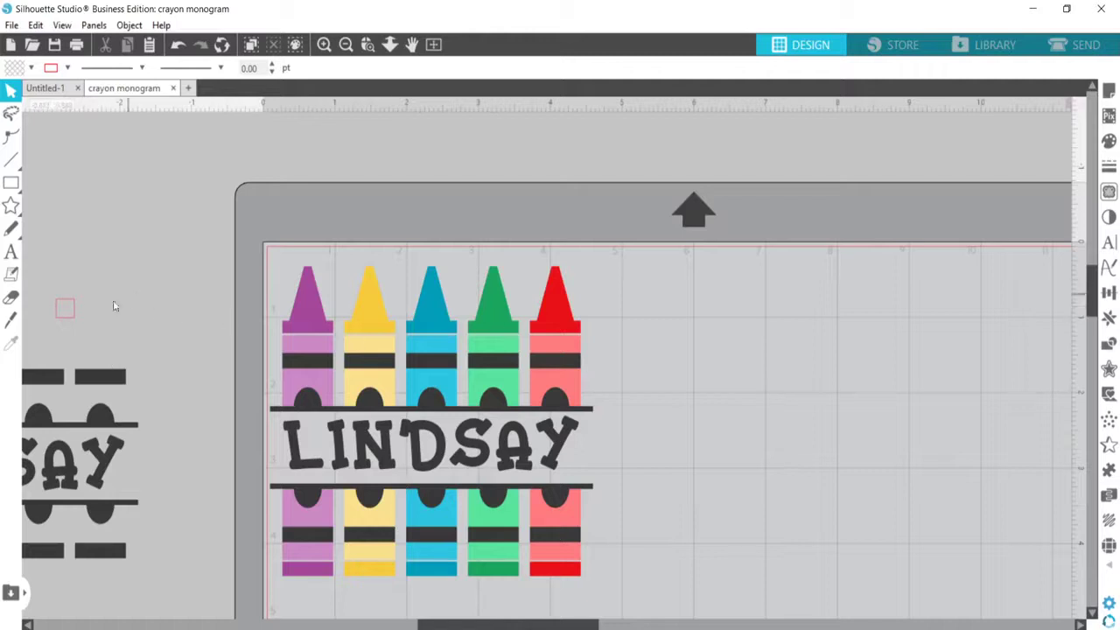
drag(65, 317, 1, 166)
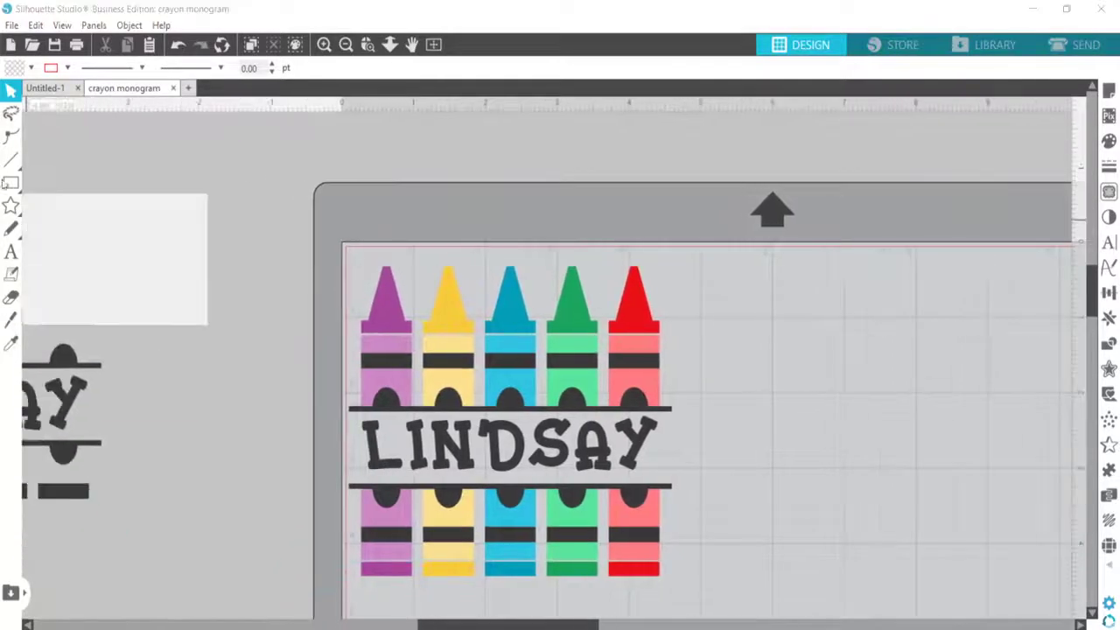
key(ctrl+z)
mouse_move(8, 183)
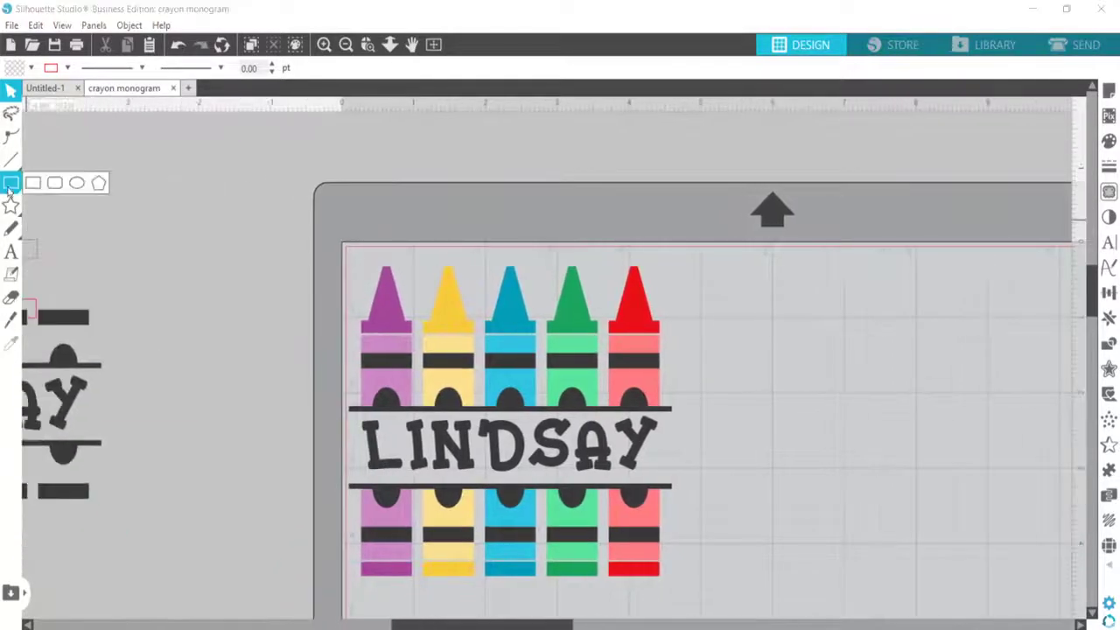
click(54, 183)
drag(416, 276, 622, 302)
click(9, 91)
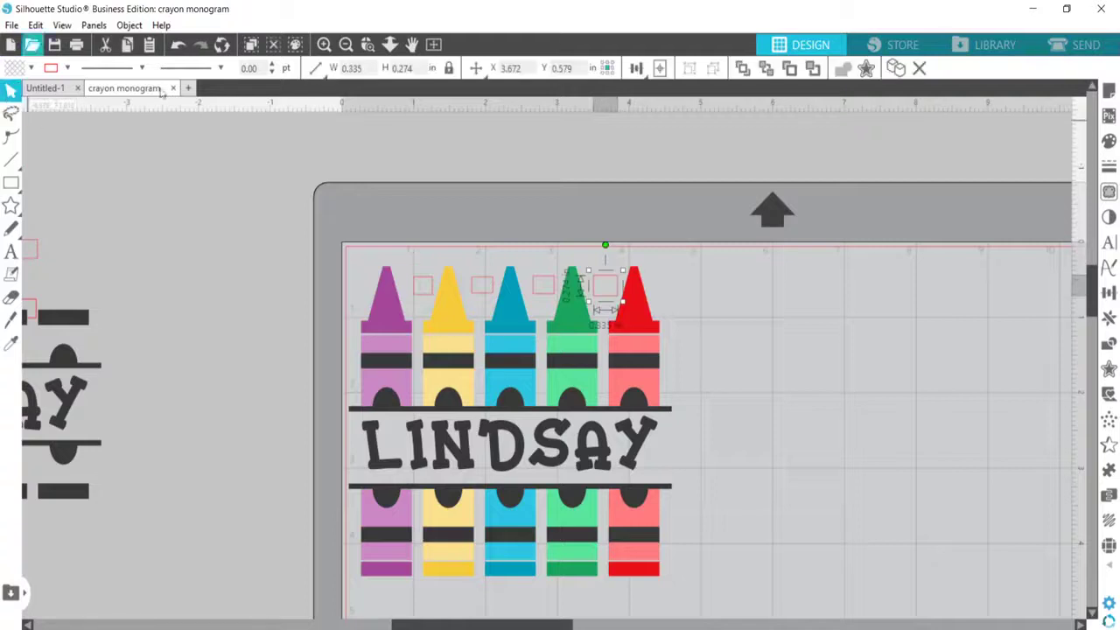
click(757, 296)
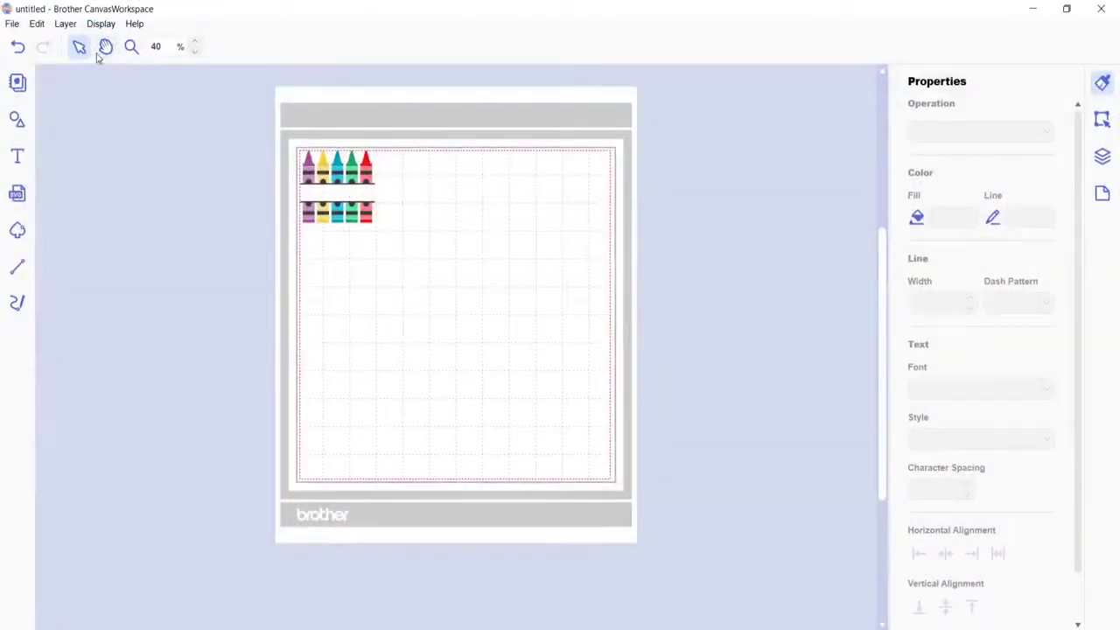
Switch to Brother CanvasWorkspace and add a plain sharp-cornered square to the crayon design on the mat
click(131, 49)
click(315, 179)
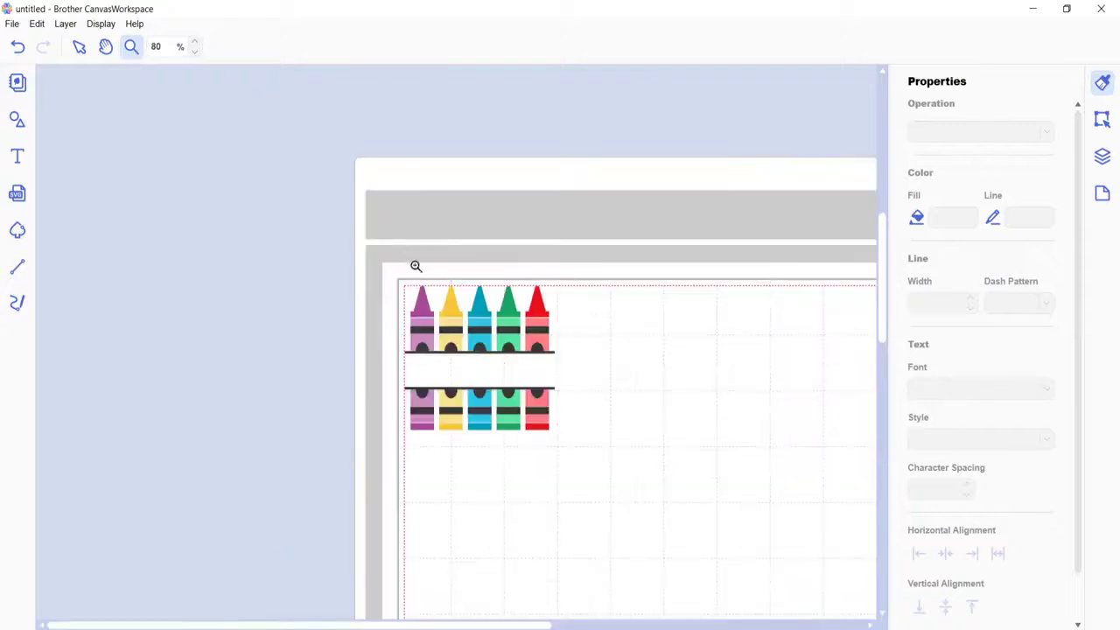
click(487, 328)
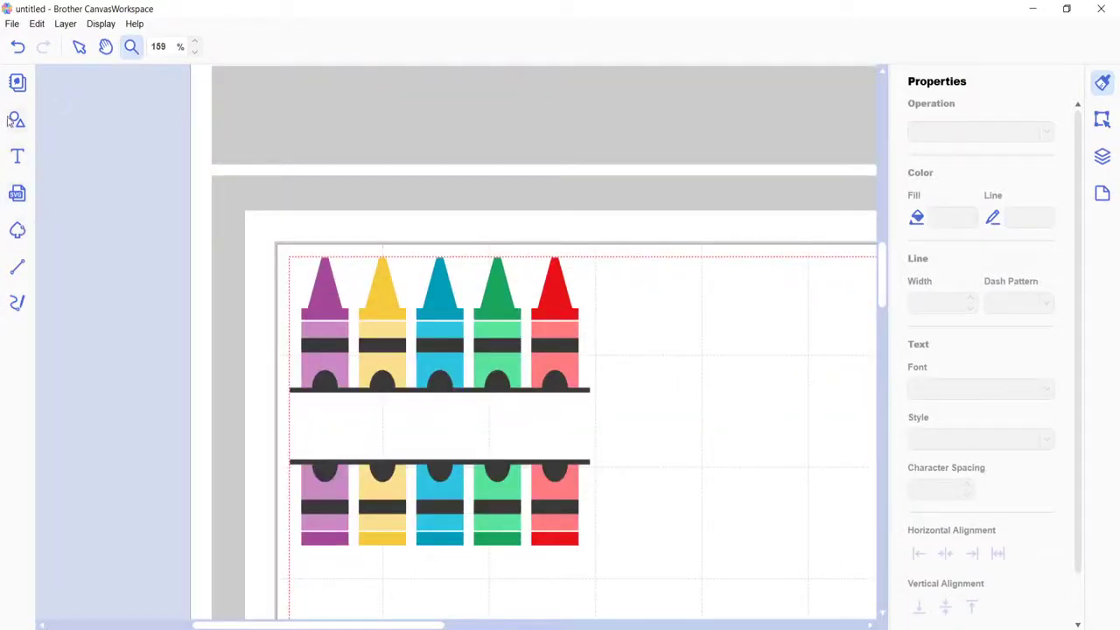
click(21, 80)
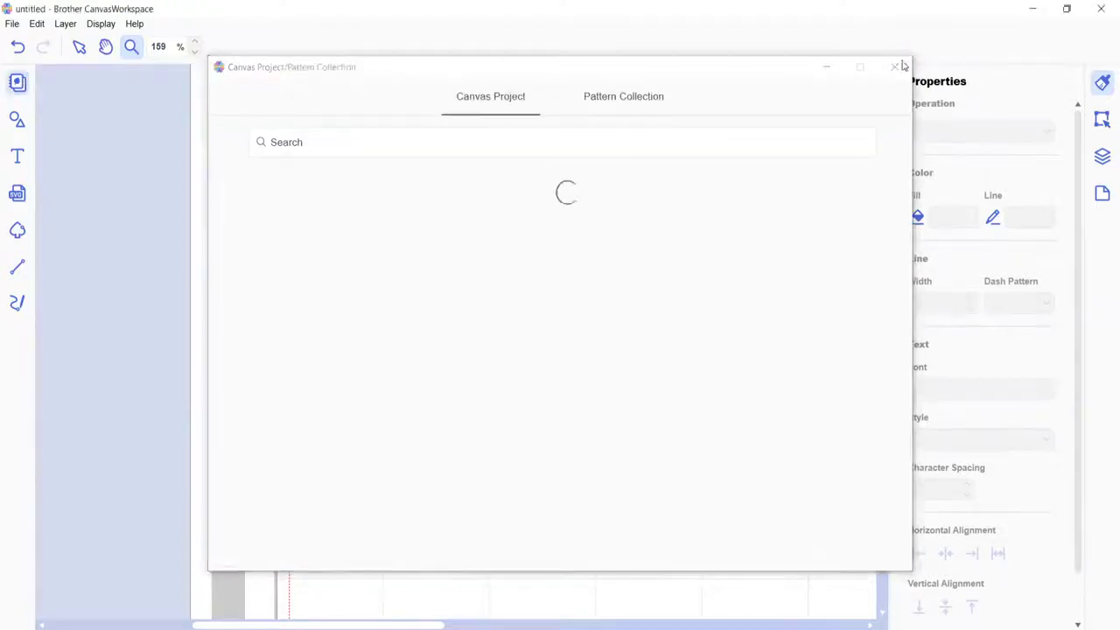
click(894, 66)
click(17, 119)
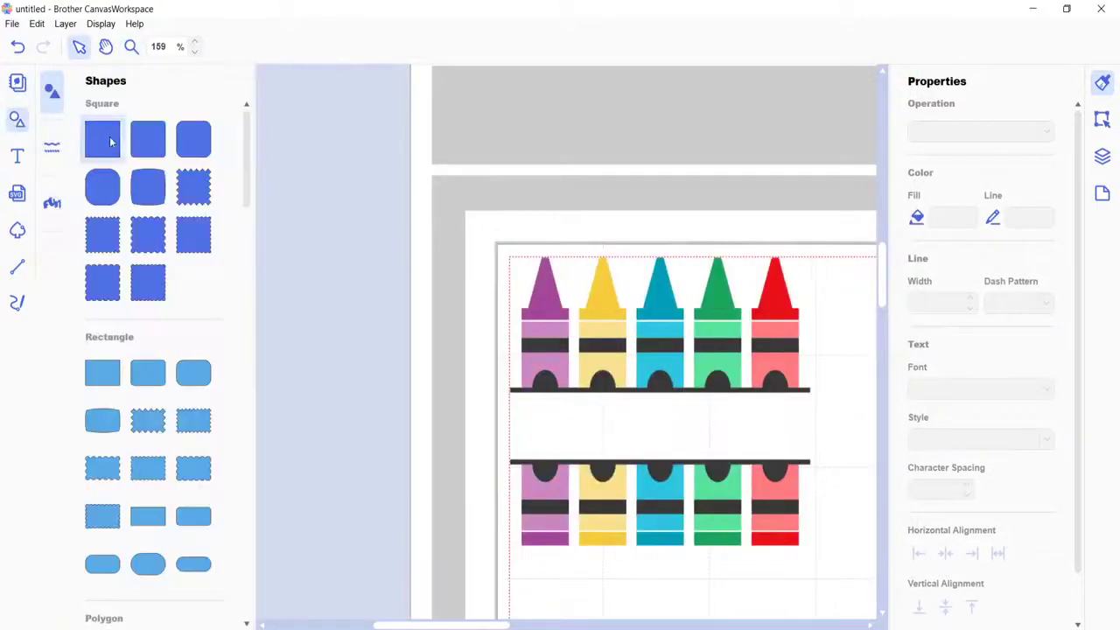
click(582, 283)
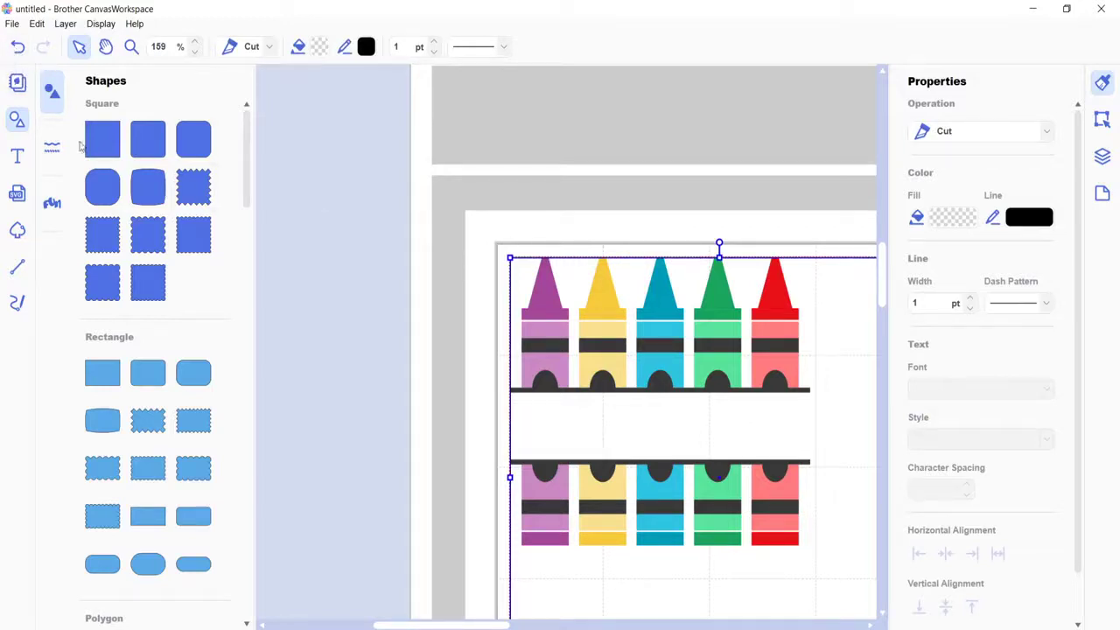
Shrink the new square to a small marker and position it between the purple and yellow crayon tips
click(500, 267)
drag(523, 263, 805, 612)
scroll(836, 569, down, 1)
drag(843, 517, 575, 164)
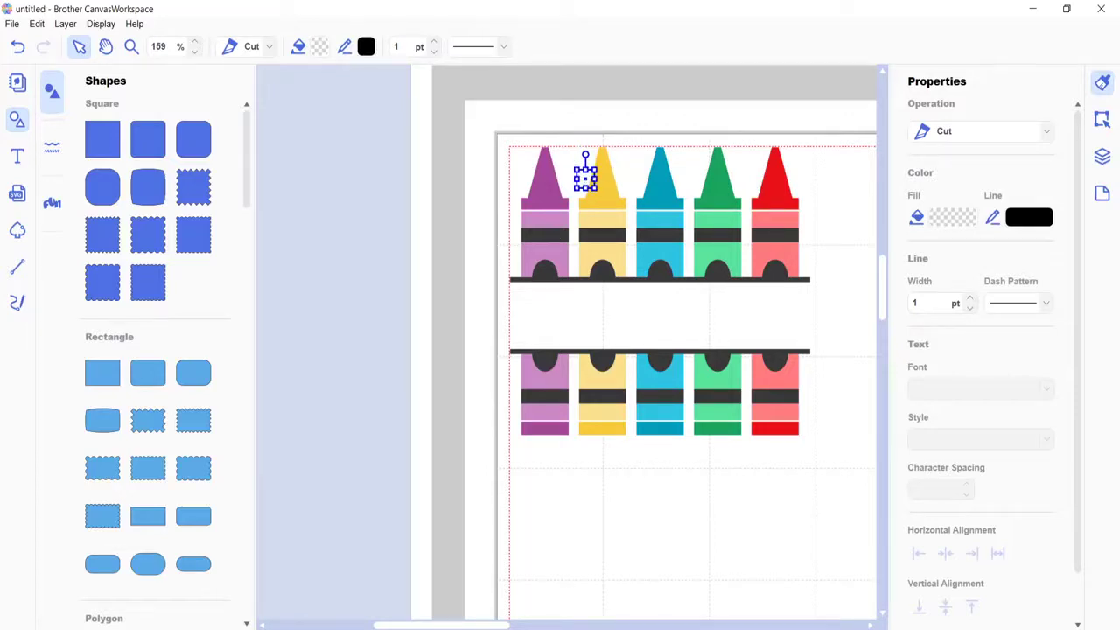
Switch to Cricut Design Space, add a square shape to the canvas and scale it down
key(alt+Tab)
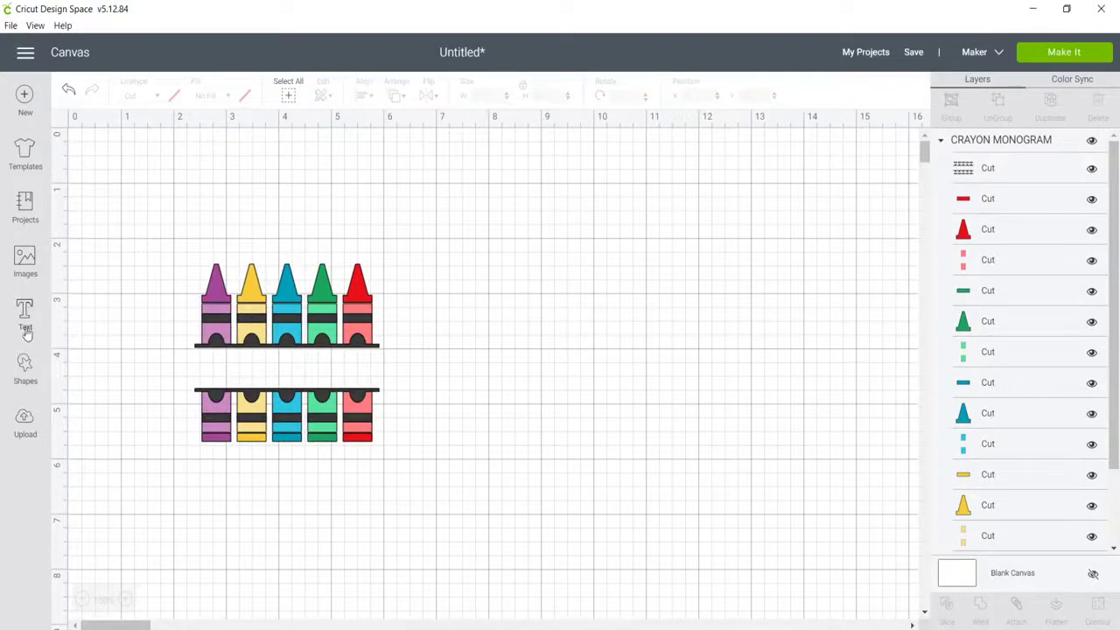
click(26, 362)
click(103, 265)
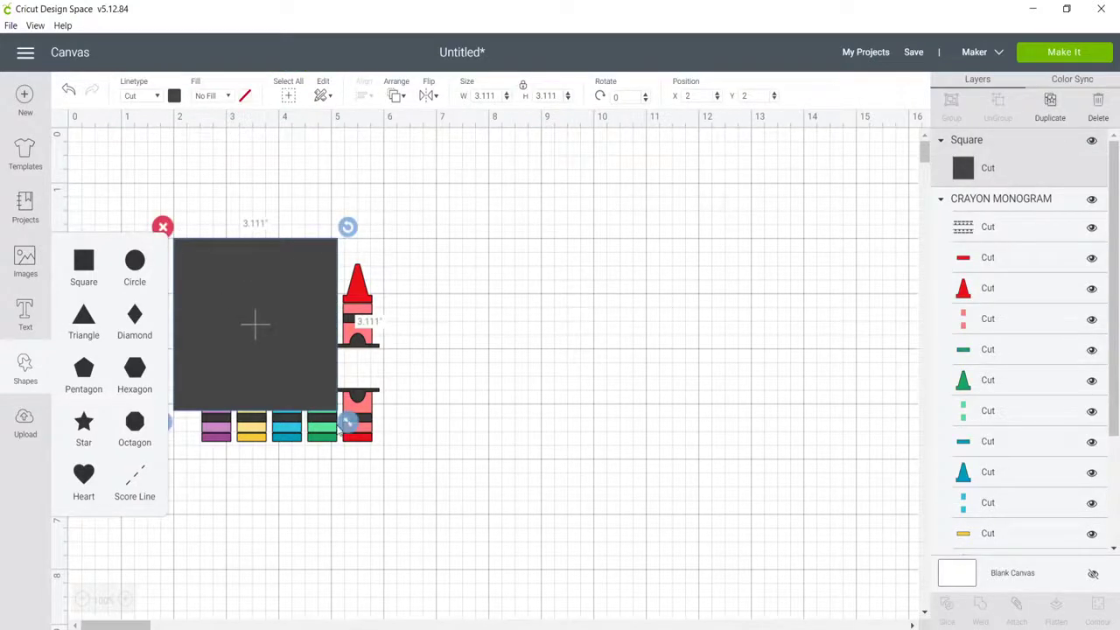
drag(348, 426, 236, 286)
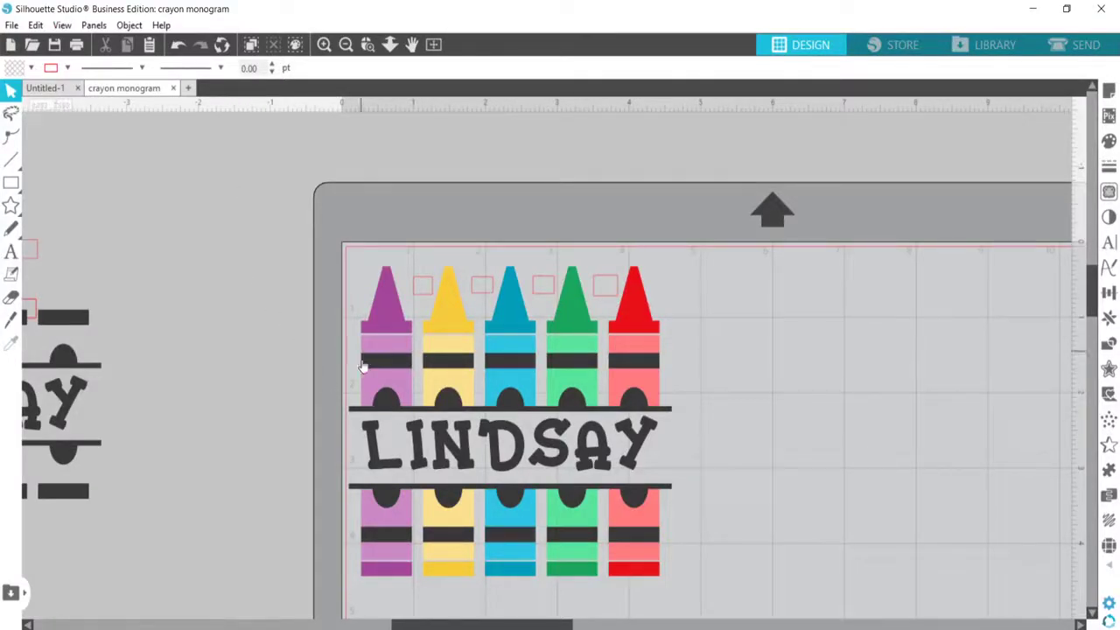
Switch to Silhouette Studio and shift the name text slightly downward between the two black bars
click(422, 446)
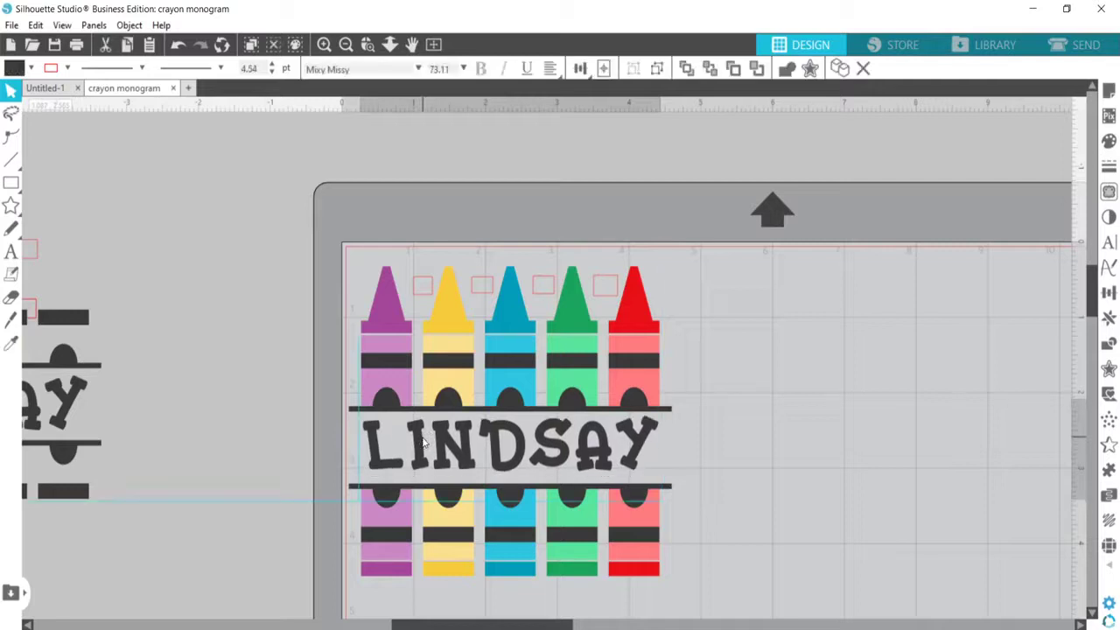
drag(422, 446, 423, 451)
key(Escape)
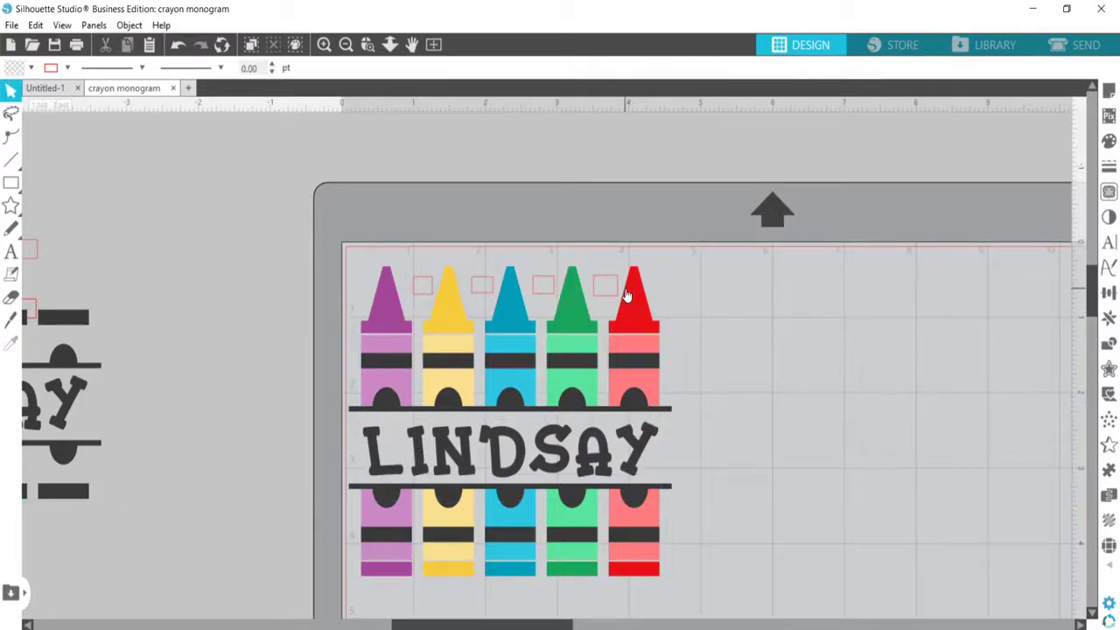
Copy the name text together with the black crayon details and the four small rectangles between the tips
click(374, 464)
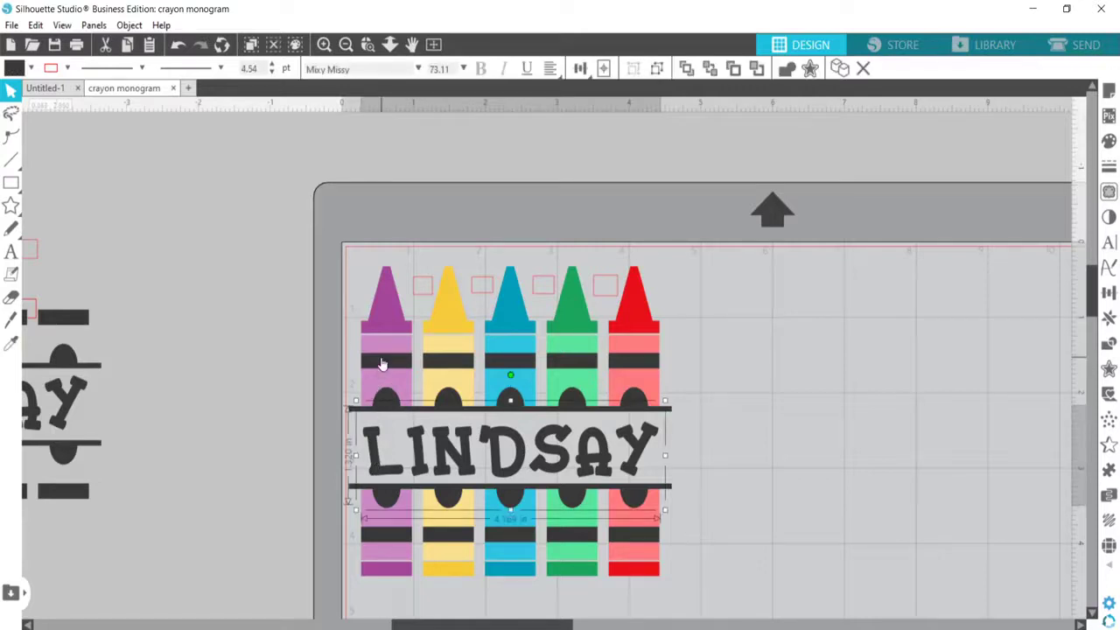
click(378, 367)
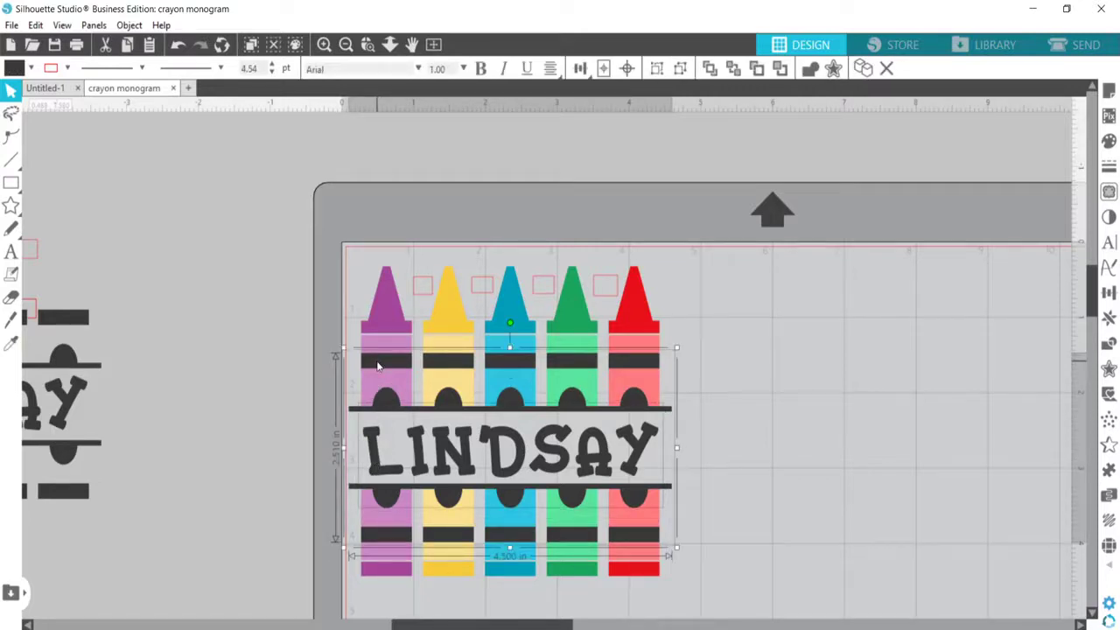
shift+click(427, 296)
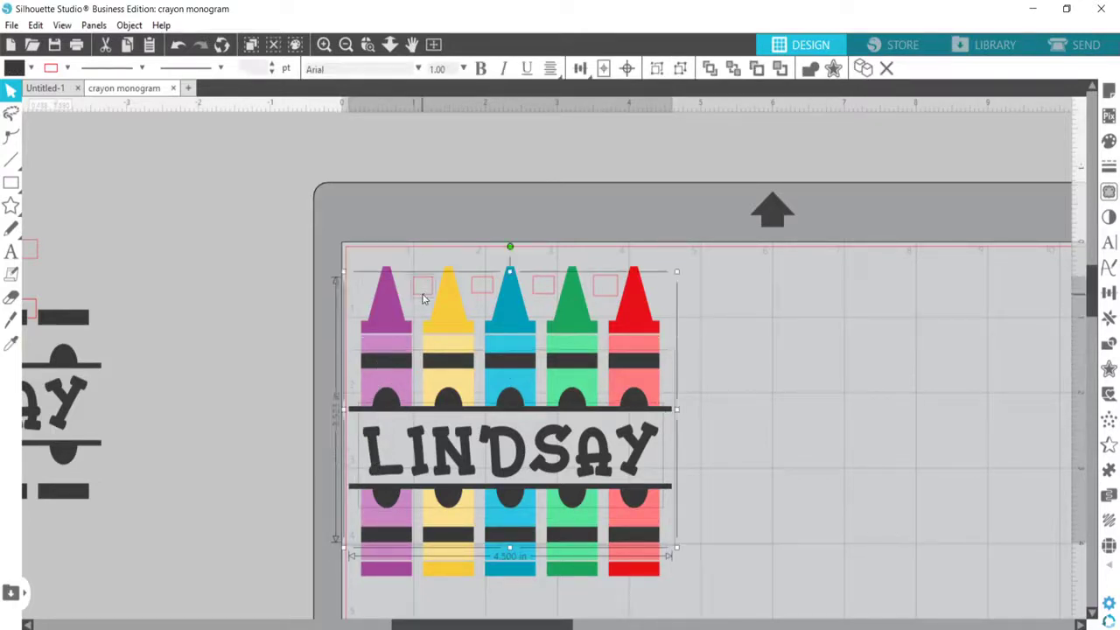
shift+click(482, 293)
shift+click(542, 294)
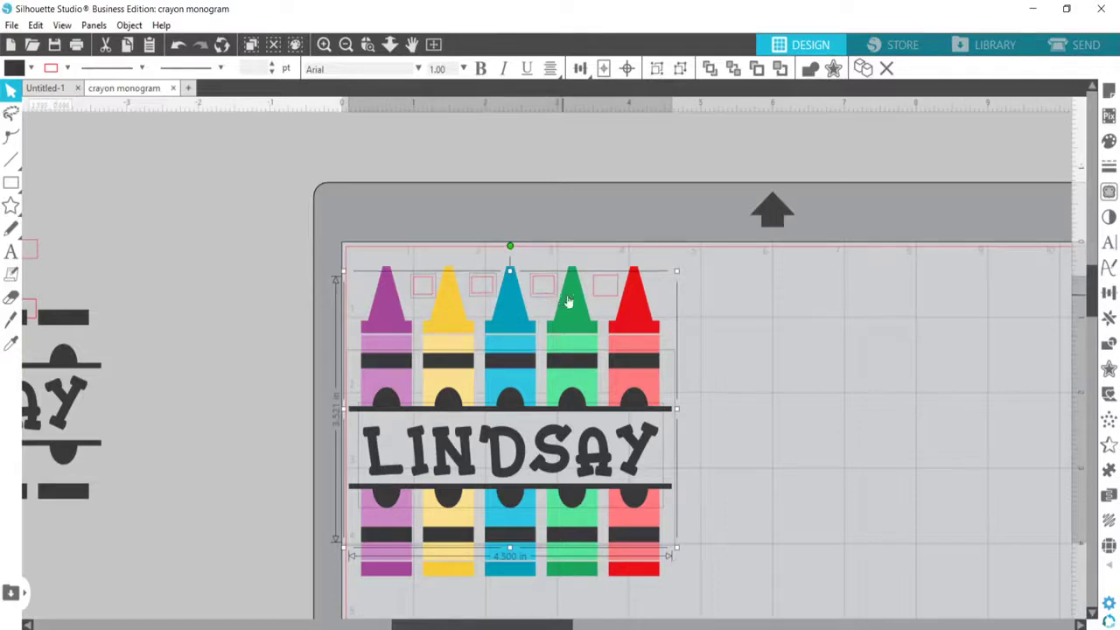
shift+click(599, 300)
right_click(600, 300)
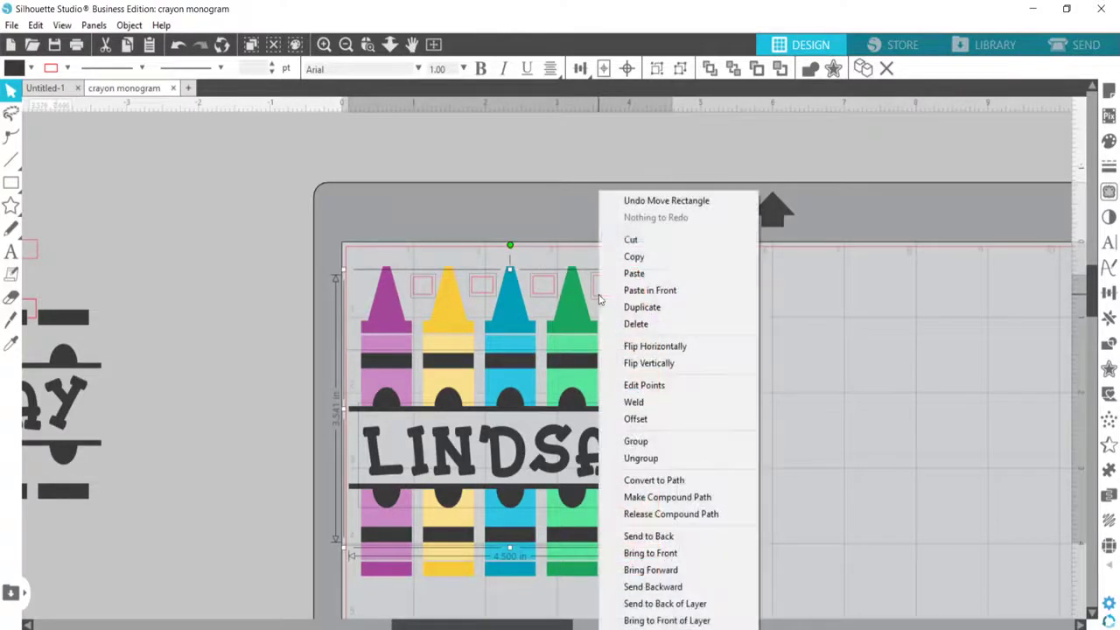
click(644, 257)
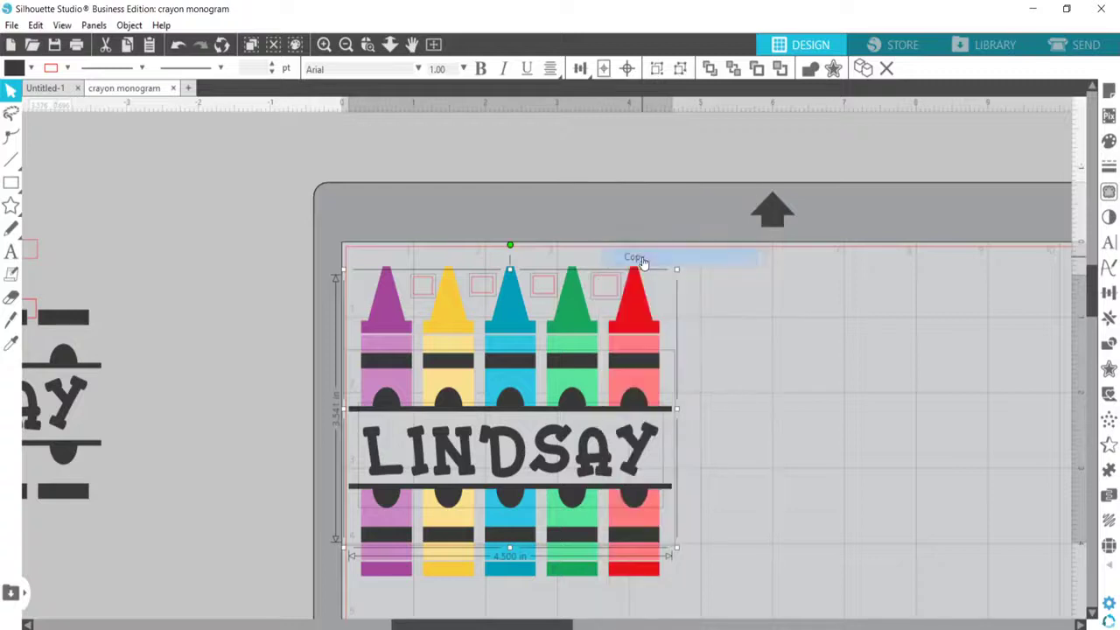
Paste the copied black layer and rectangles and move them to the empty mat area right of the colored crayons
click(837, 263)
right_click(888, 189)
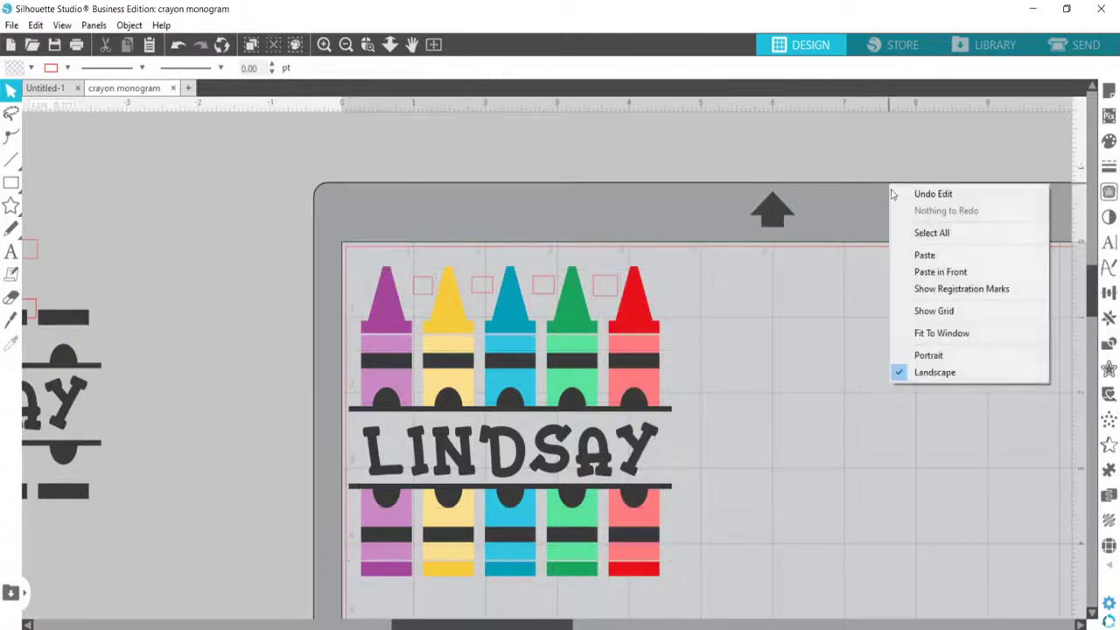
click(915, 253)
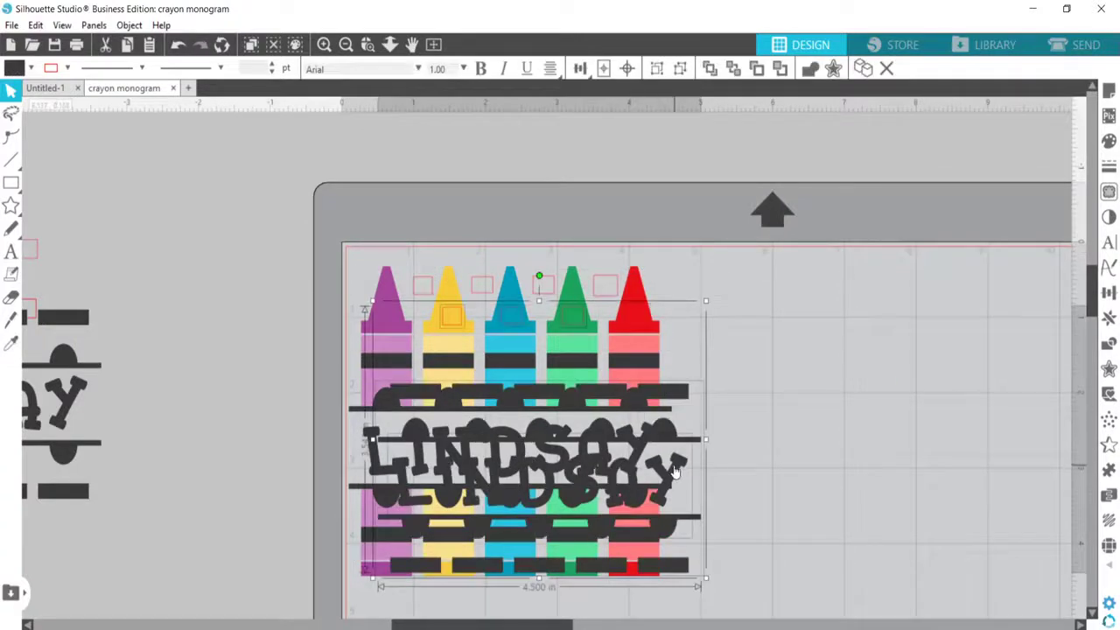
drag(679, 466, 989, 406)
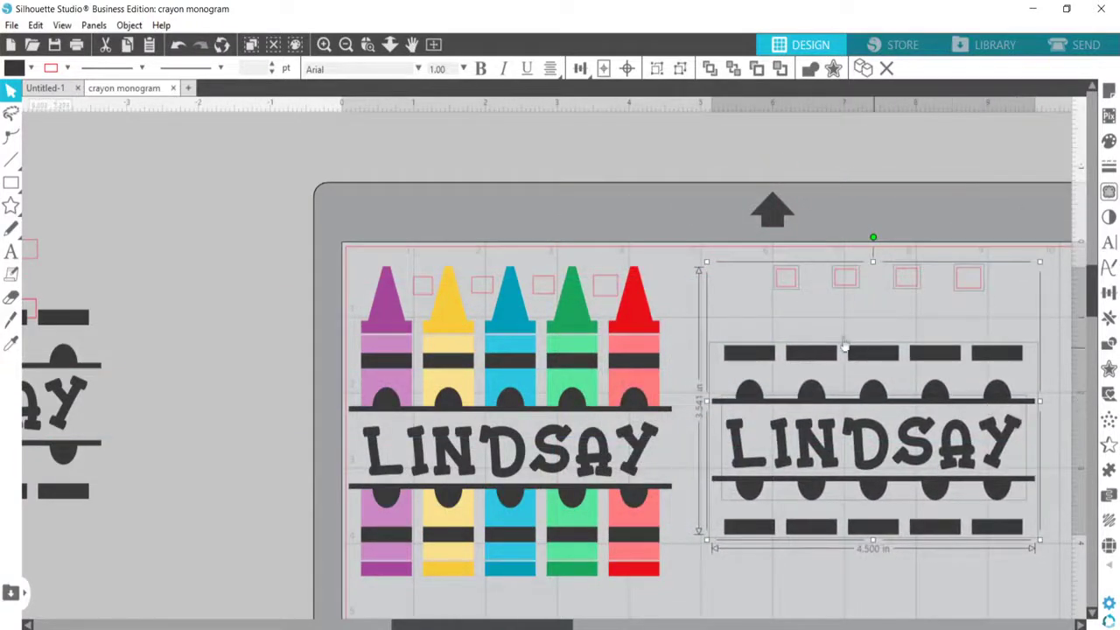
Group the copied black layer with its rectangles and delete the black details and name from the colored crayons
right_click(861, 354)
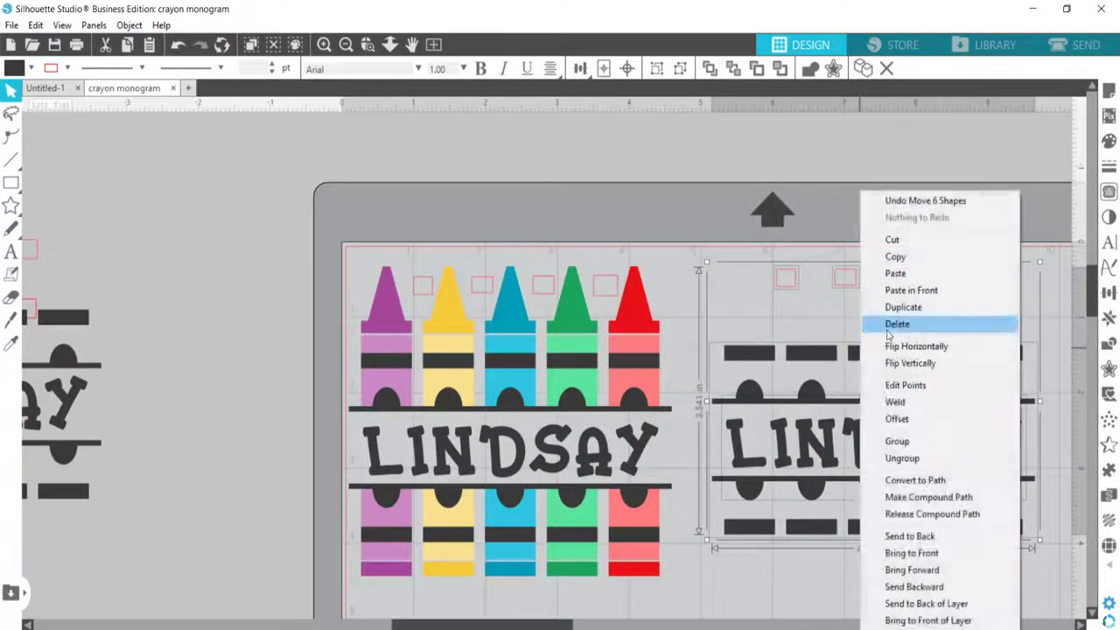
click(892, 440)
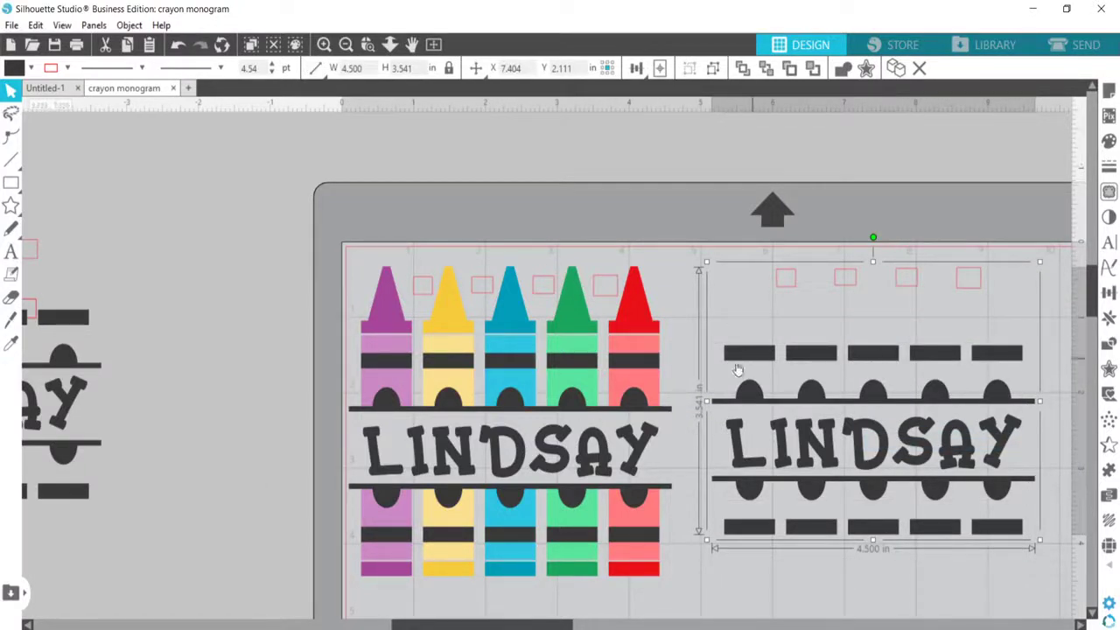
click(510, 408)
key(Delete)
click(503, 473)
key(Delete)
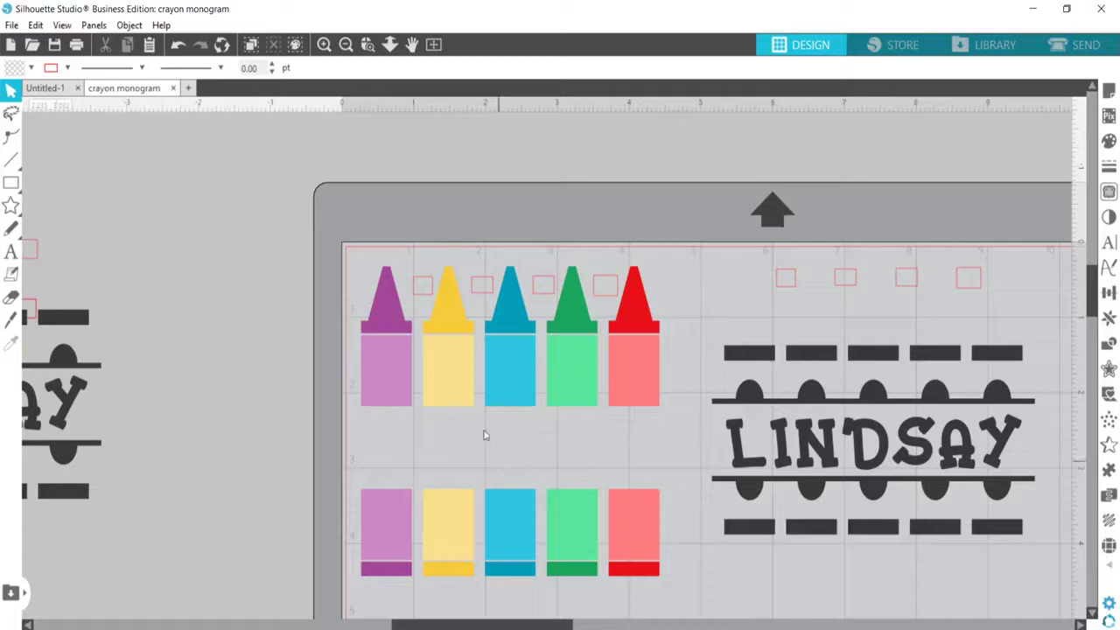
Select the purple crayon's dark tip and bottom strip together with the first small rectangle
click(384, 303)
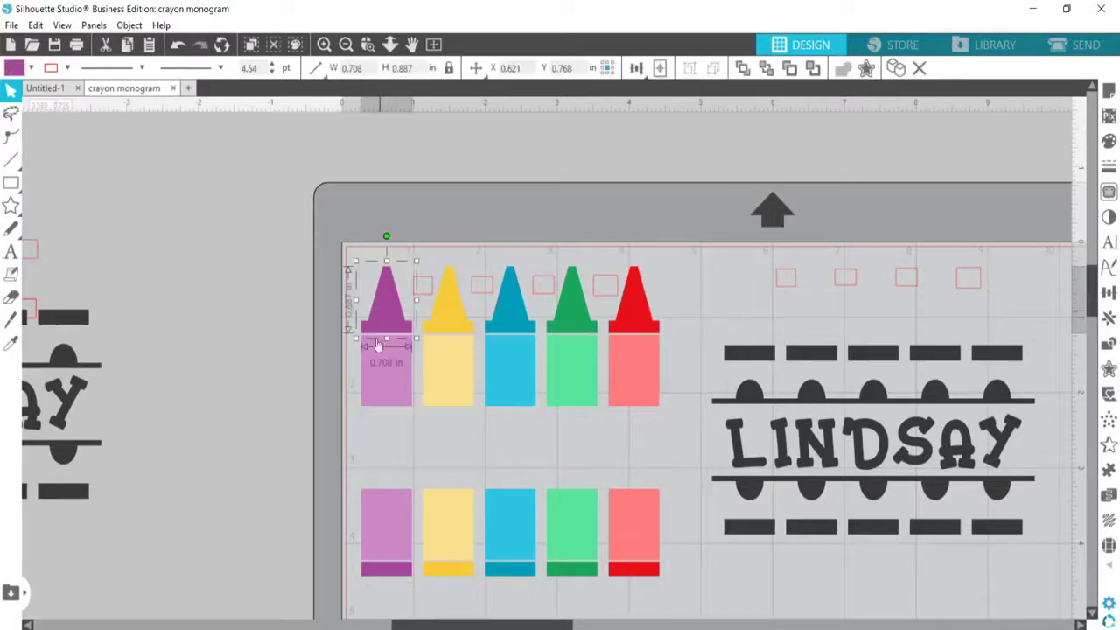
shift+click(386, 570)
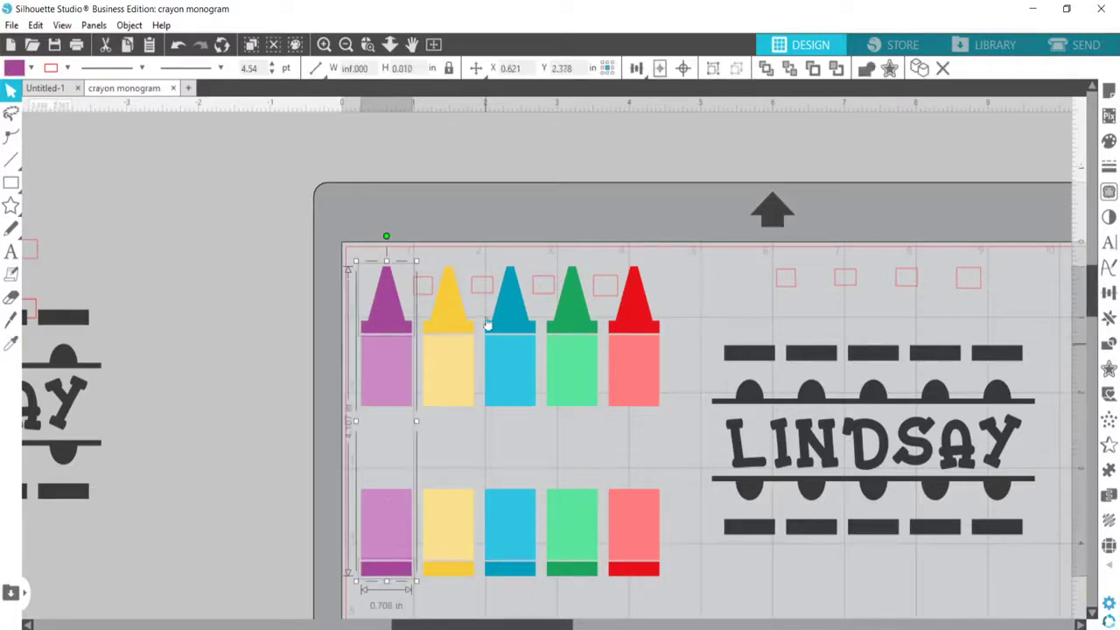
shift+click(431, 289)
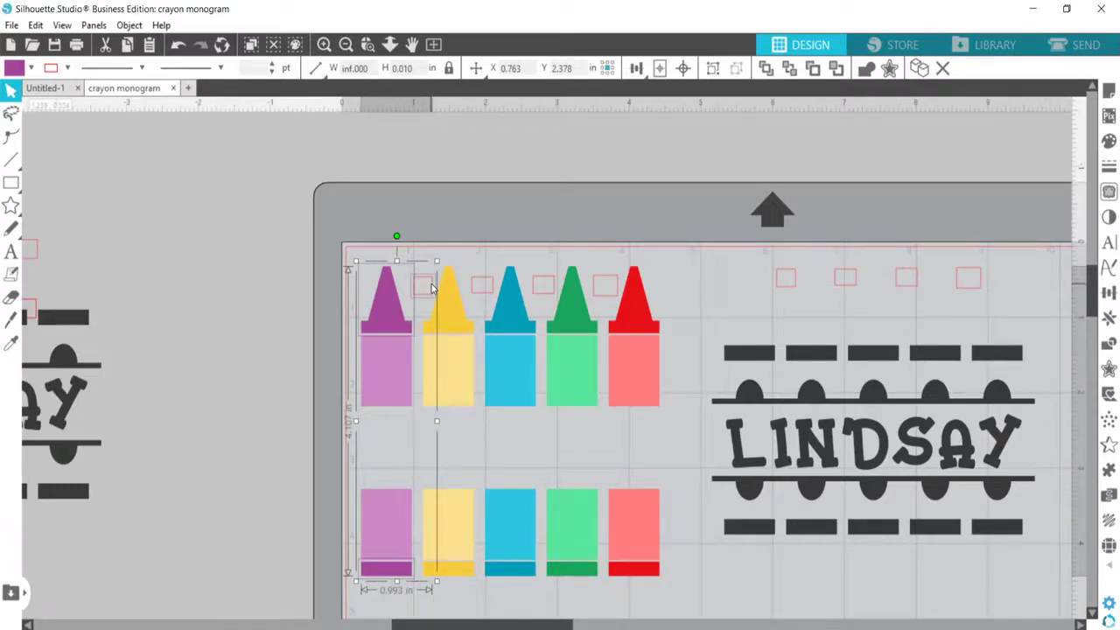
drag(432, 289, 259, 251)
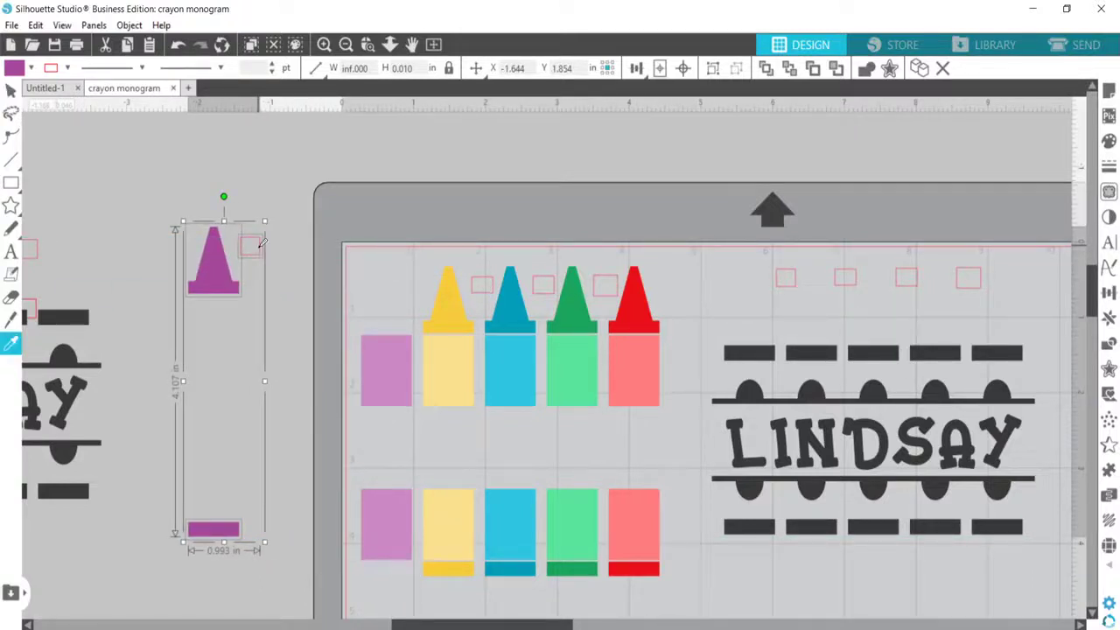
click(274, 229)
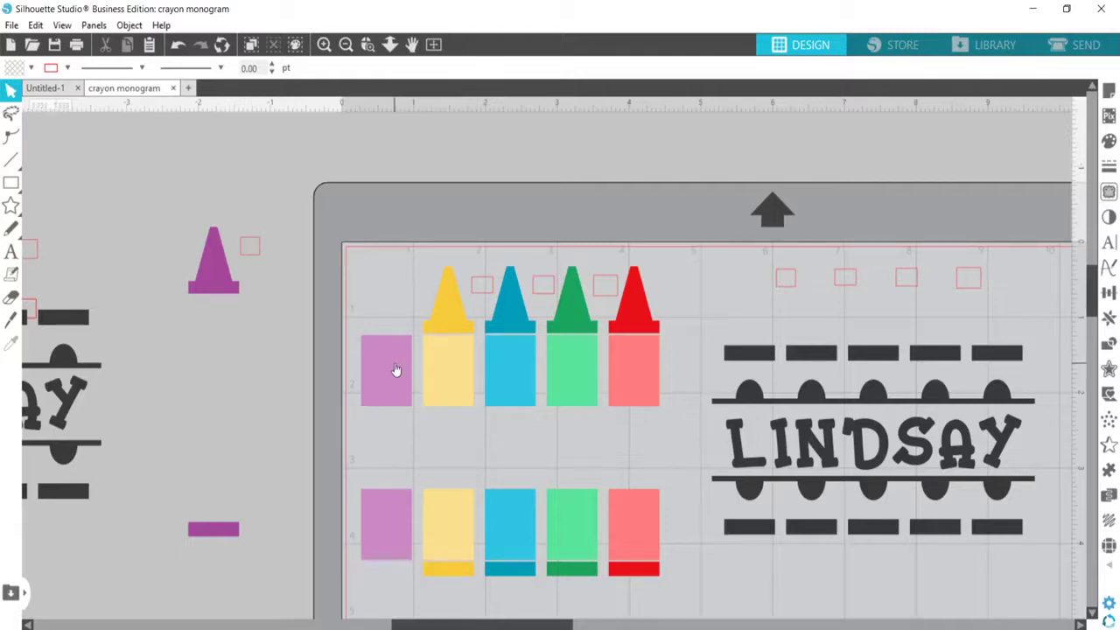
click(201, 271)
drag(200, 271, 327, 286)
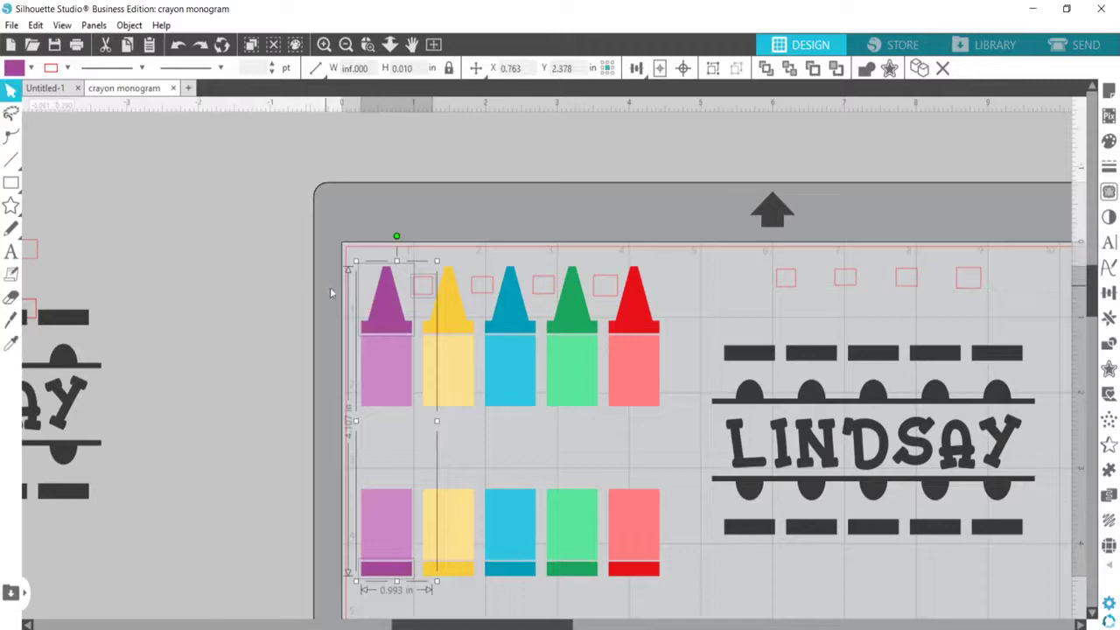
Place a copy of the dark purple tip, strip and rectangle off the mat to its left and group the pieces
drag(391, 306, 235, 214)
right_click(234, 214)
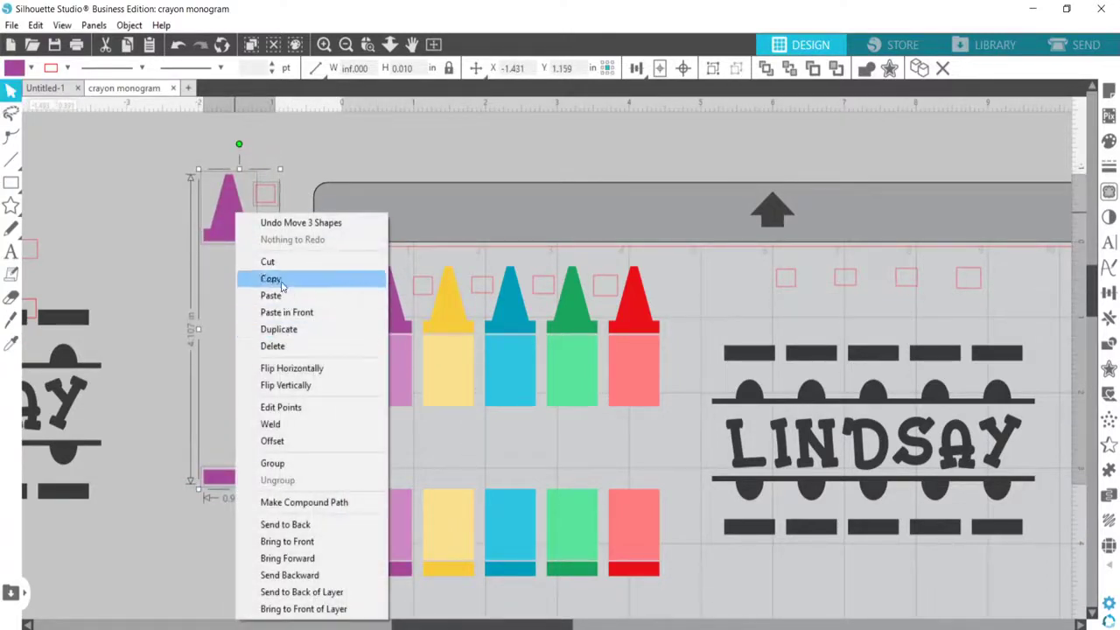
click(272, 462)
click(343, 273)
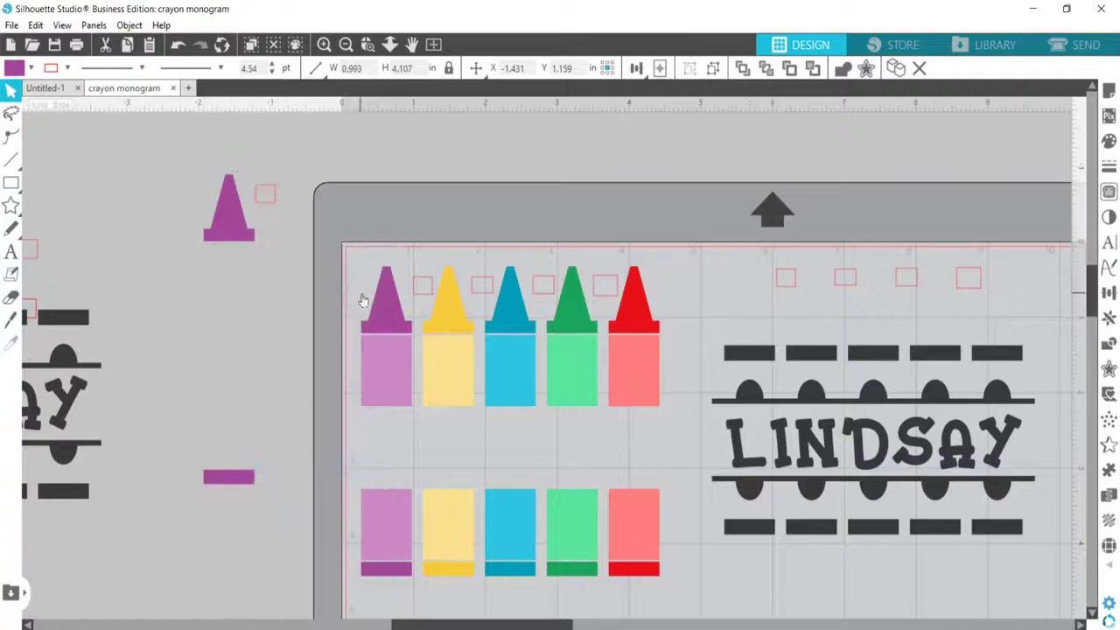
Delete the original dark purple tip and bottom strip from the crayon on the mat
click(387, 315)
key(Delete)
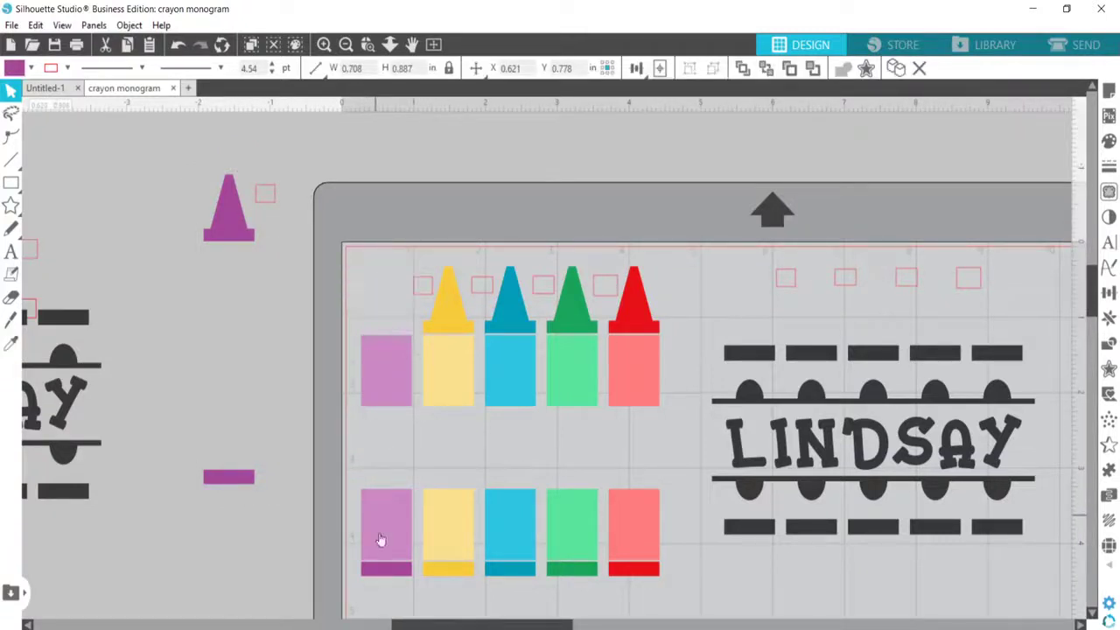
click(385, 570)
key(Delete)
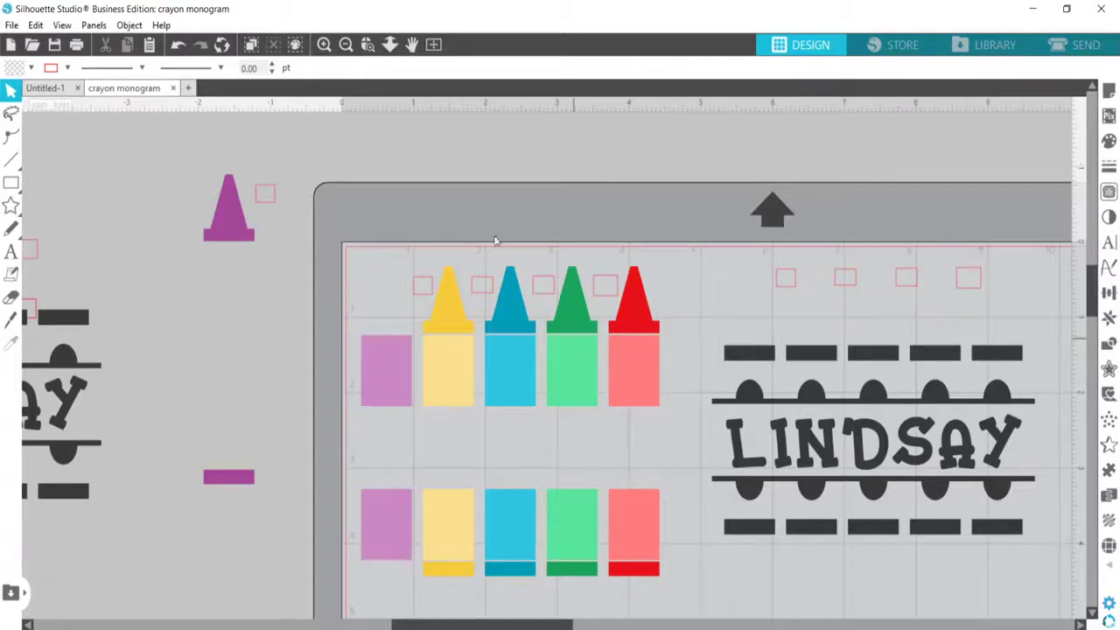
Move the complete crayon design to the far upper left of the mat and the red layer close to the mat's left edge
click(346, 45)
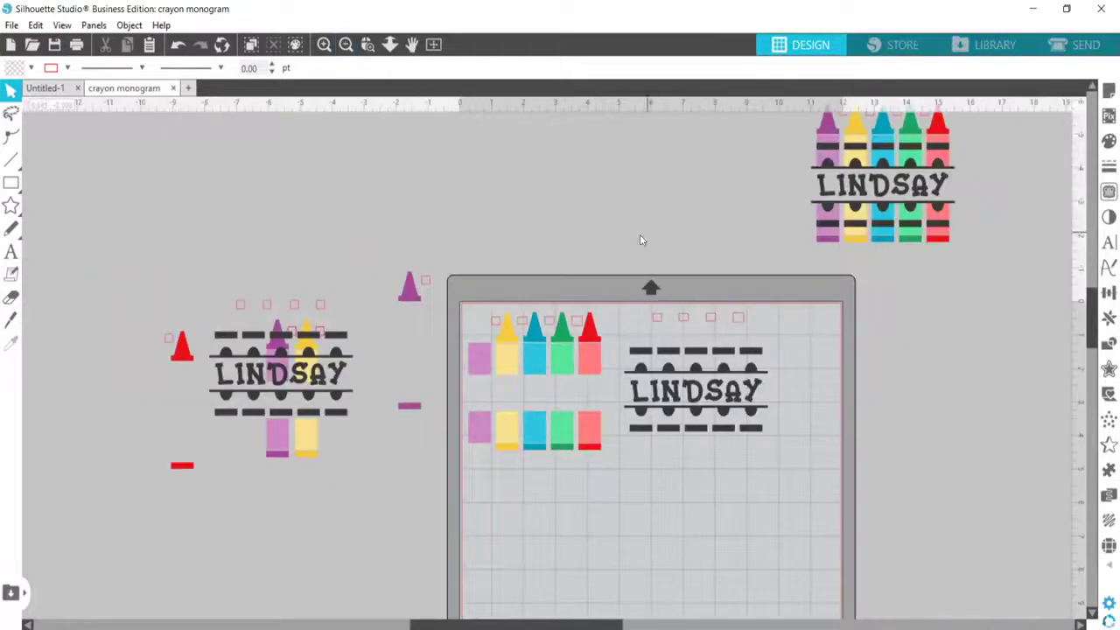
scroll(647, 237, up, 1)
drag(831, 181, 182, 184)
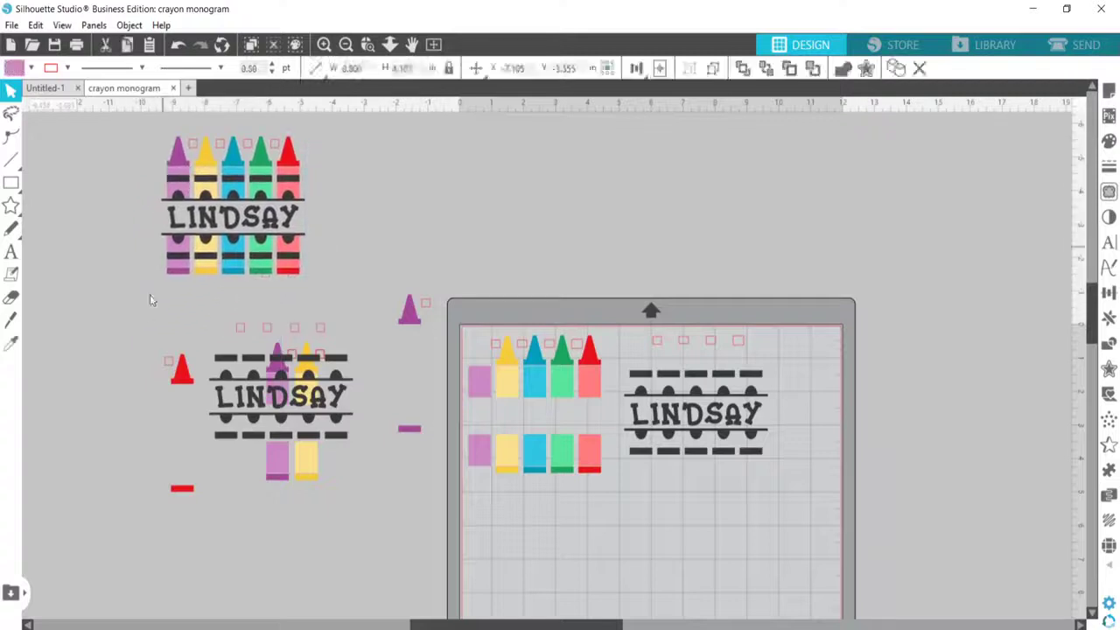
drag(181, 381, 411, 431)
Clear the mat by moving the black layer to its left and all remaining colored crayon parts to its right
drag(696, 413, 219, 501)
click(455, 389)
drag(509, 376, 493, 379)
key(ctrl+z)
drag(462, 313, 624, 487)
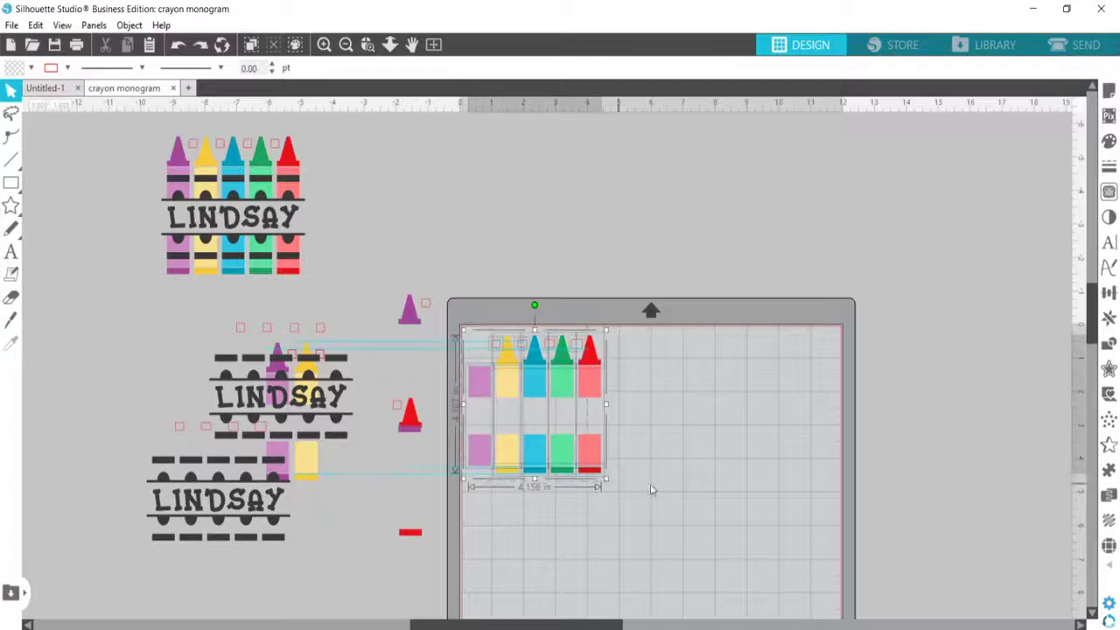
drag(580, 380, 1011, 399)
Shift the spare black layer farther from the mat and place the other grouped black layer in the mat's top-left corner
drag(278, 505, 185, 460)
drag(221, 399, 475, 401)
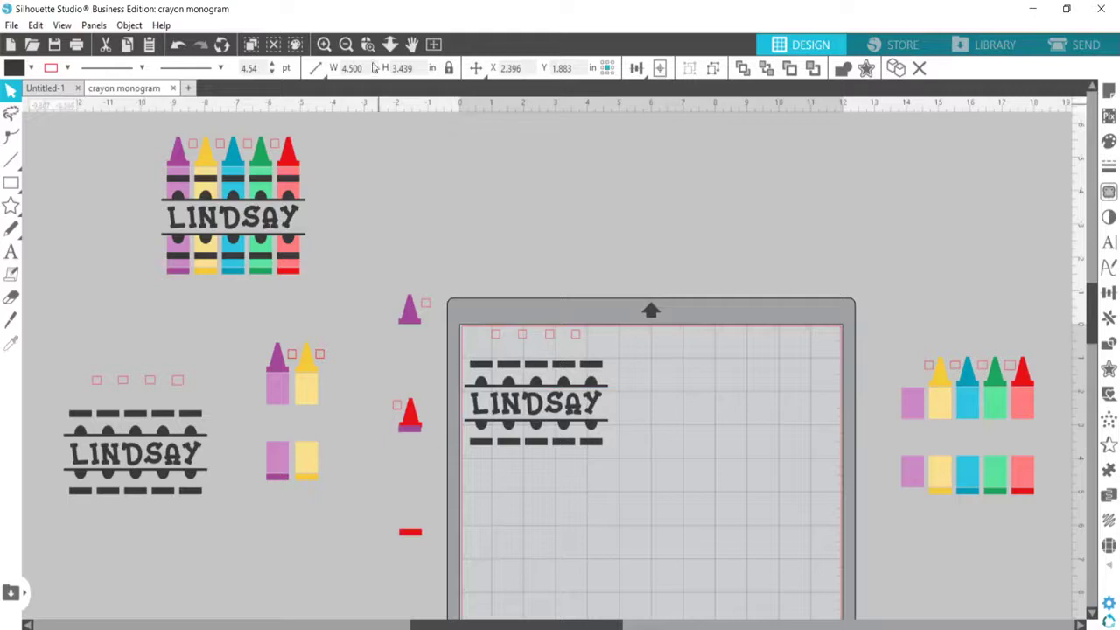
key(Escape)
click(323, 44)
scroll(492, 338, down, 1)
drag(491, 340, 490, 341)
key(Escape)
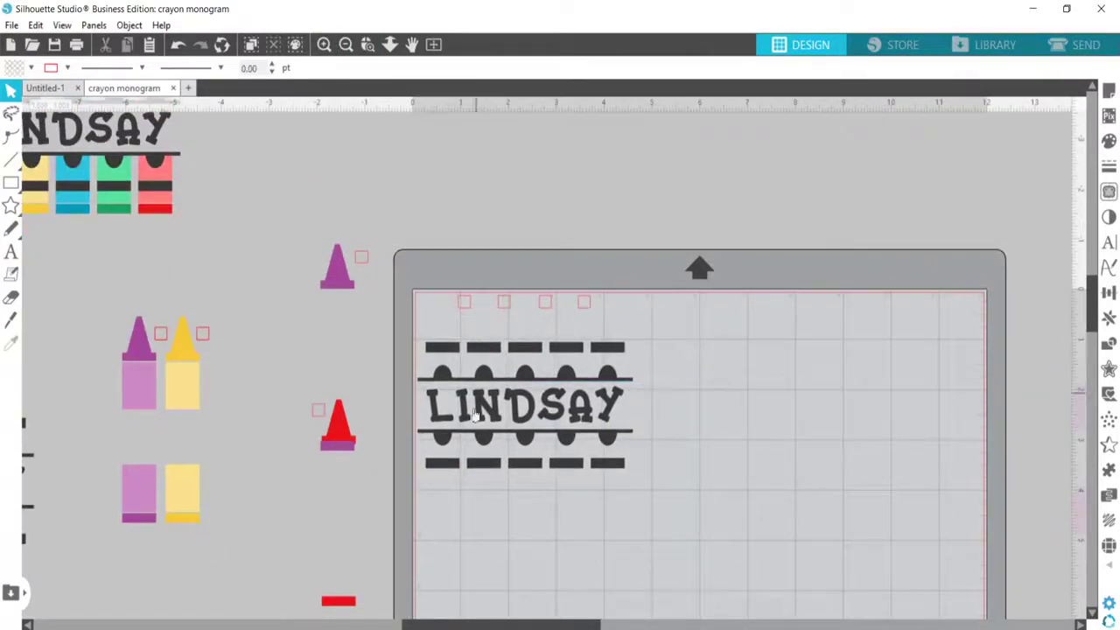
Move the red layer into the mat's top-right corner and the dark yellow layer below it along the right edge
drag(341, 413, 969, 311)
click(258, 378)
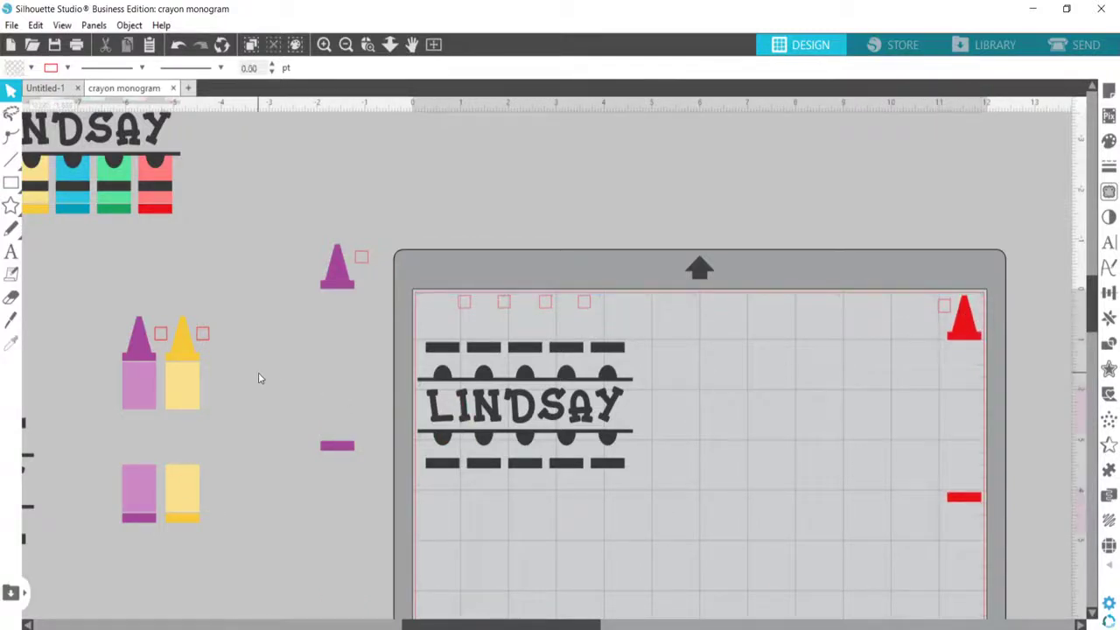
drag(186, 351, 875, 482)
click(875, 477)
scroll(875, 476, down, 2)
scroll(875, 475, down, 3)
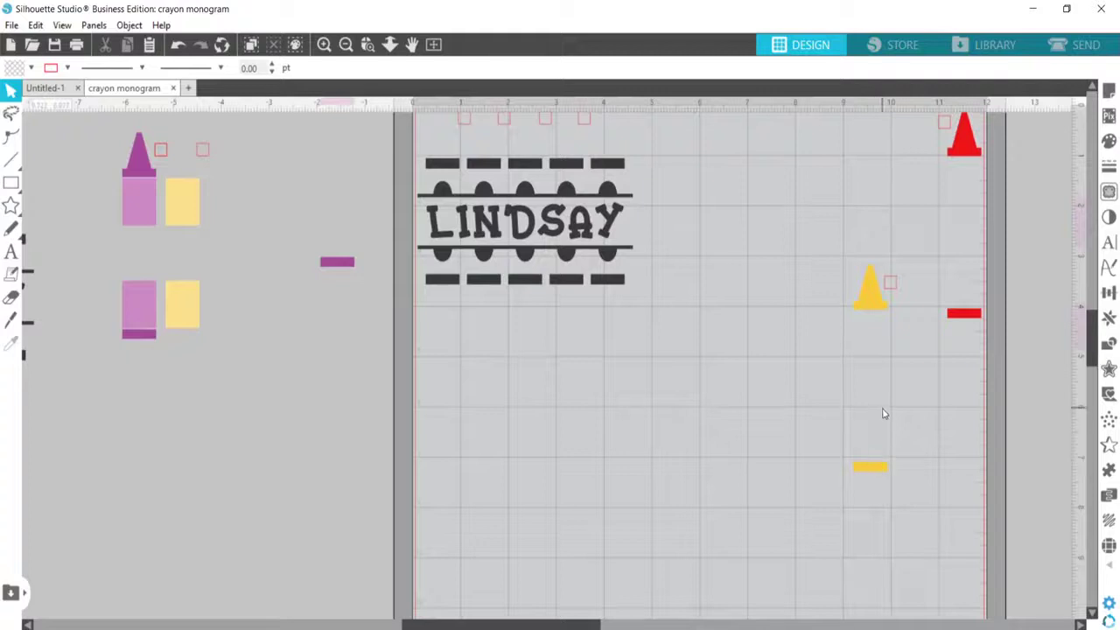
drag(878, 303, 957, 445)
key(Escape)
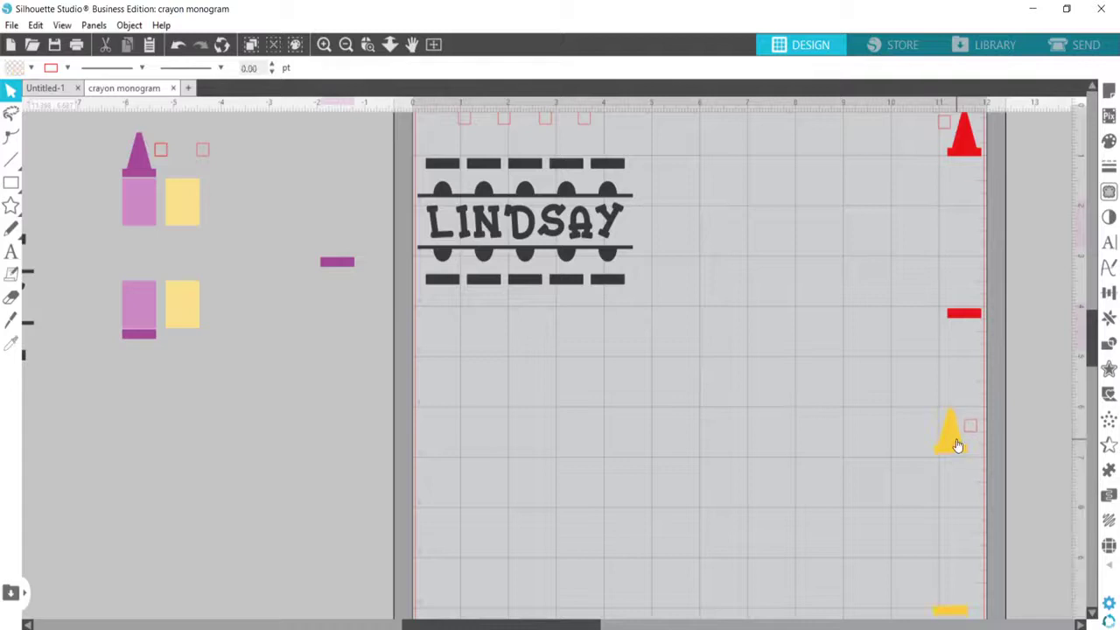
Place the light yellow layer at the mat's lower left edge and the light purple layer a few inches to its right
drag(197, 200, 439, 447)
scroll(464, 480, down, 2)
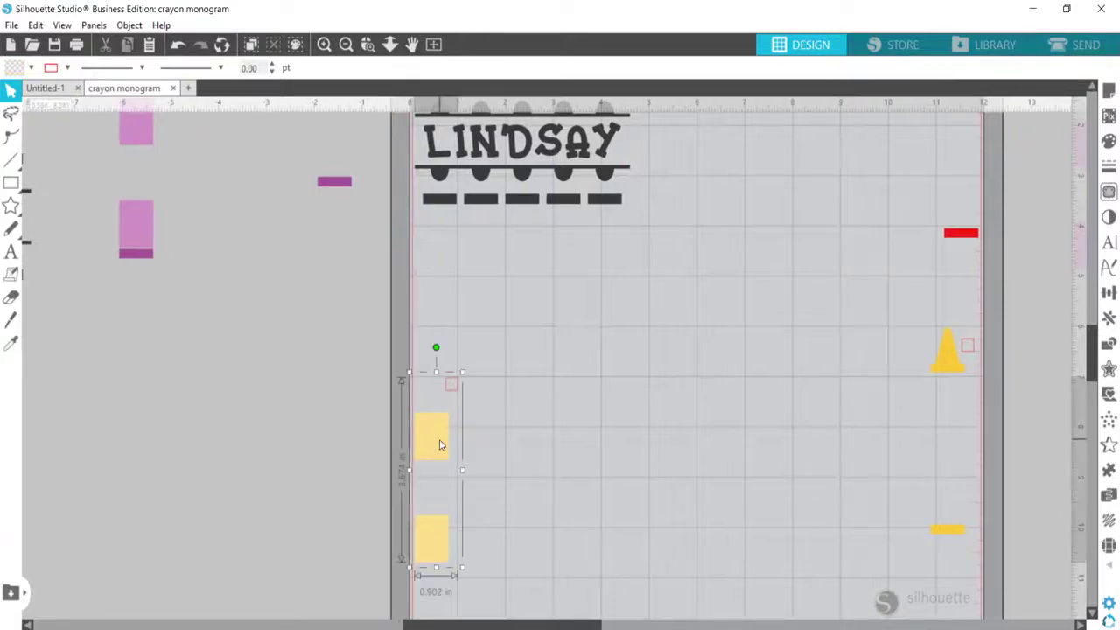
scroll(205, 389, up, 3)
drag(144, 159, 642, 502)
scroll(642, 502, down, 4)
scroll(641, 502, down, 1)
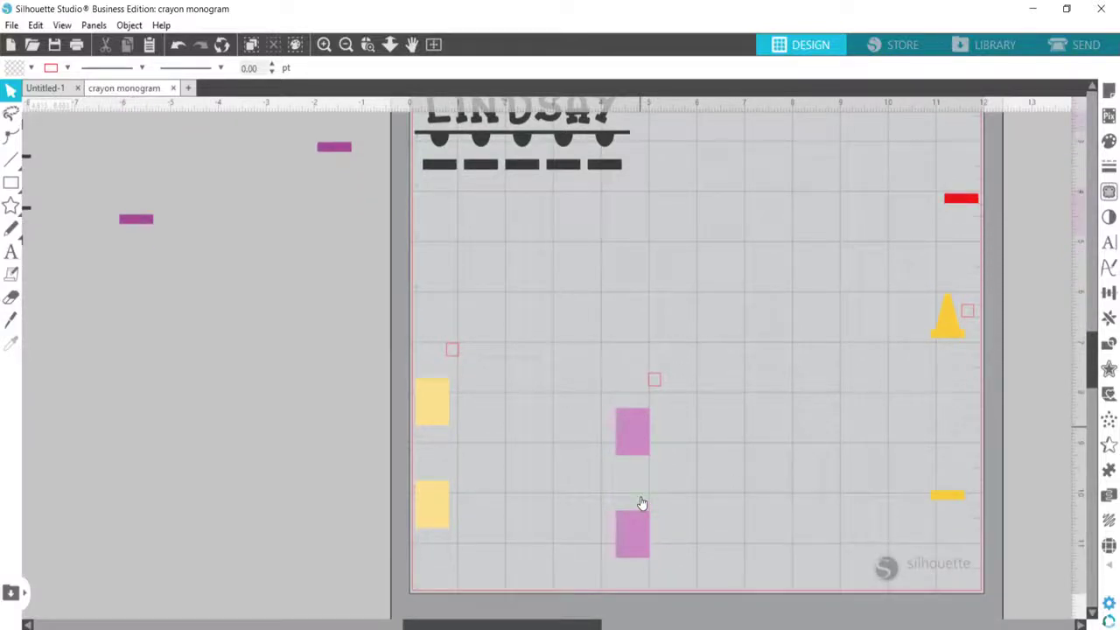
drag(619, 424, 589, 428)
scroll(587, 420, up, 1)
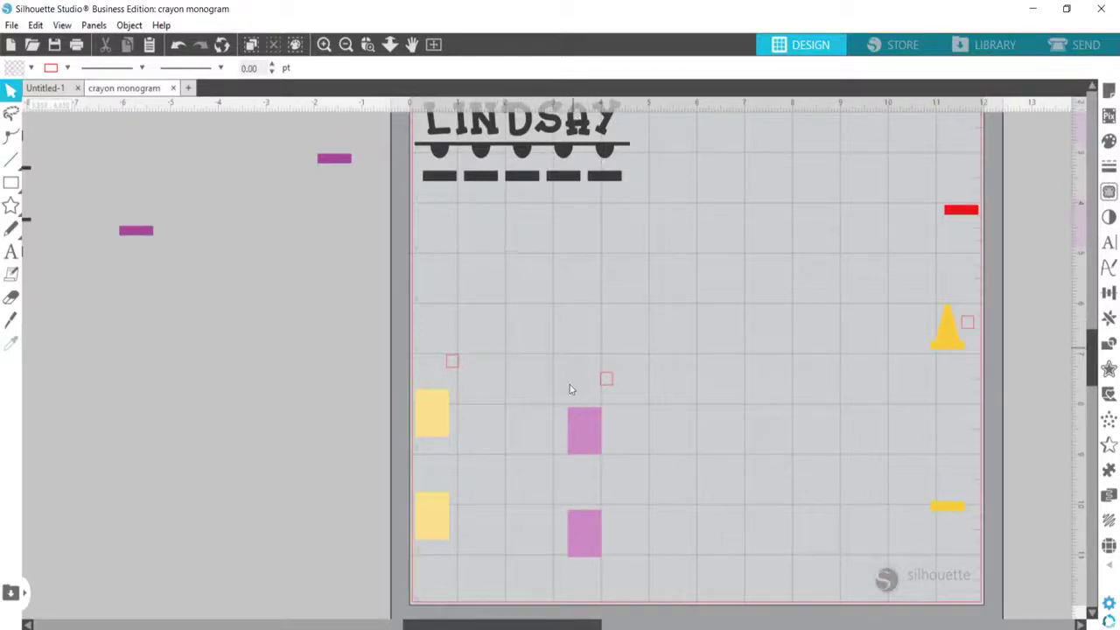
drag(572, 435, 562, 414)
click(480, 416)
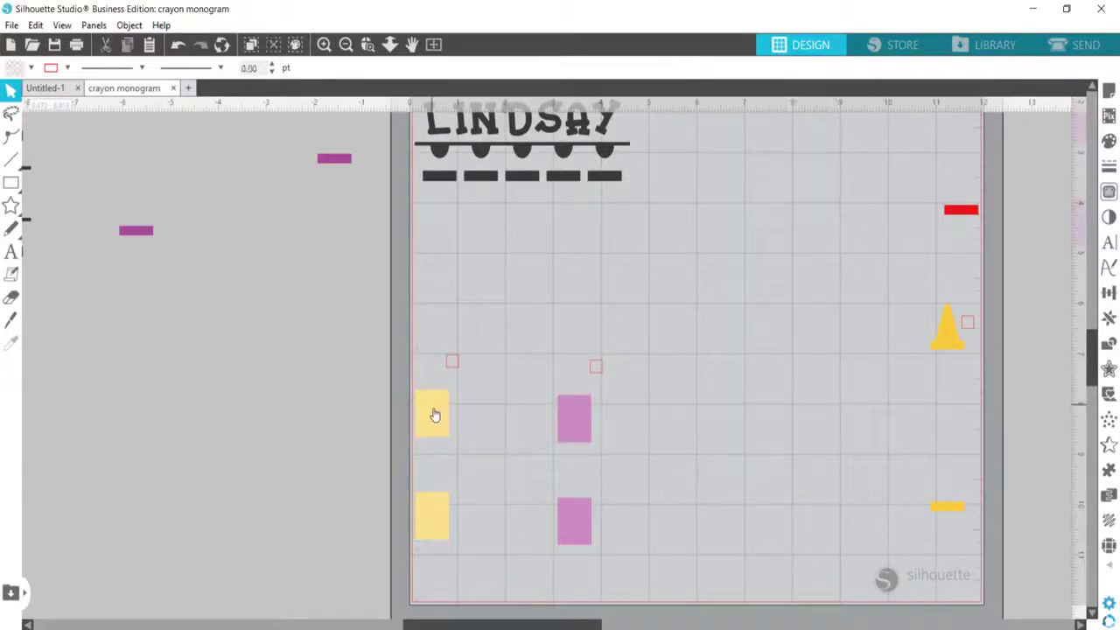
drag(435, 415, 435, 412)
Move the dark purple layer with its rectangle onto the lower mat, right of the light purple pieces
drag(151, 231, 733, 564)
click(724, 405)
drag(721, 384, 719, 380)
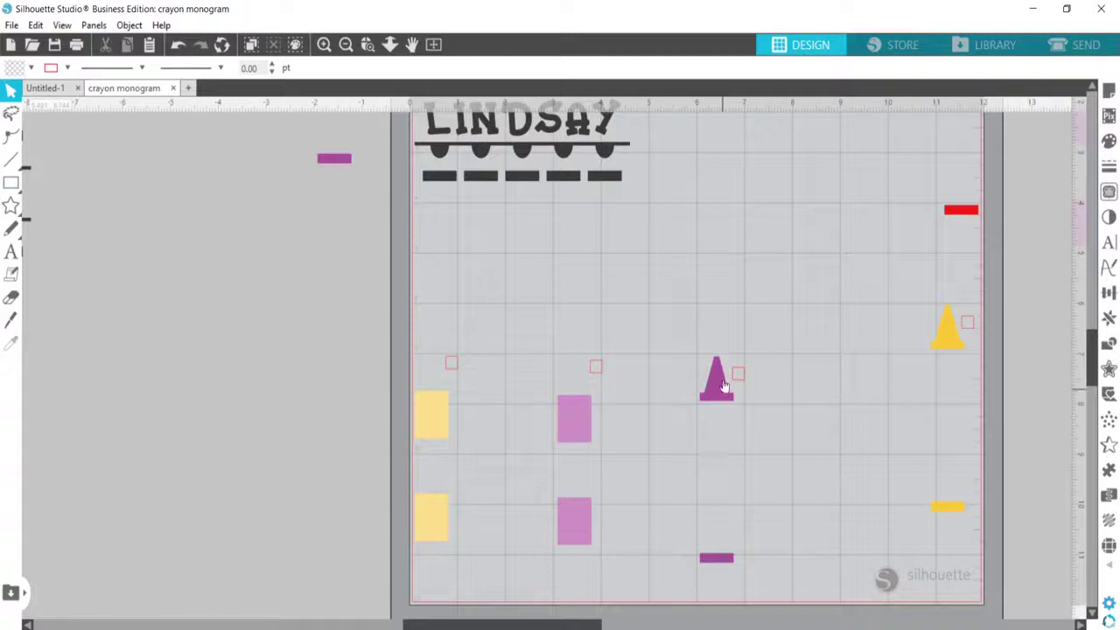
Move the spare dark purple layer and the leftover colored crayons to the far left of the mat
scroll(316, 225, up, 1)
drag(349, 192, 70, 420)
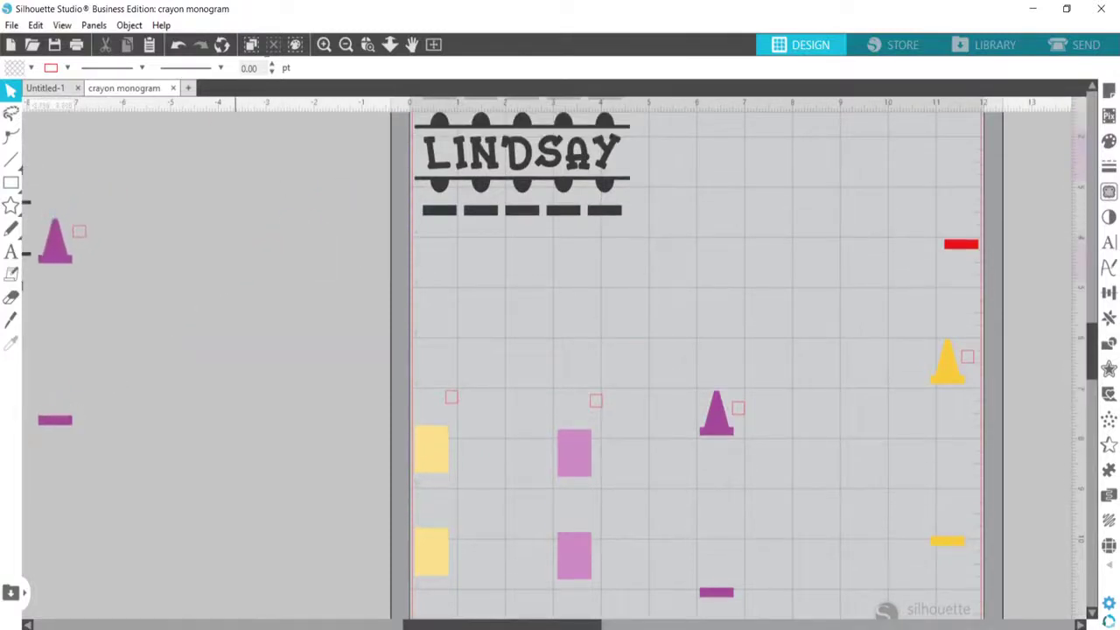
click(346, 44)
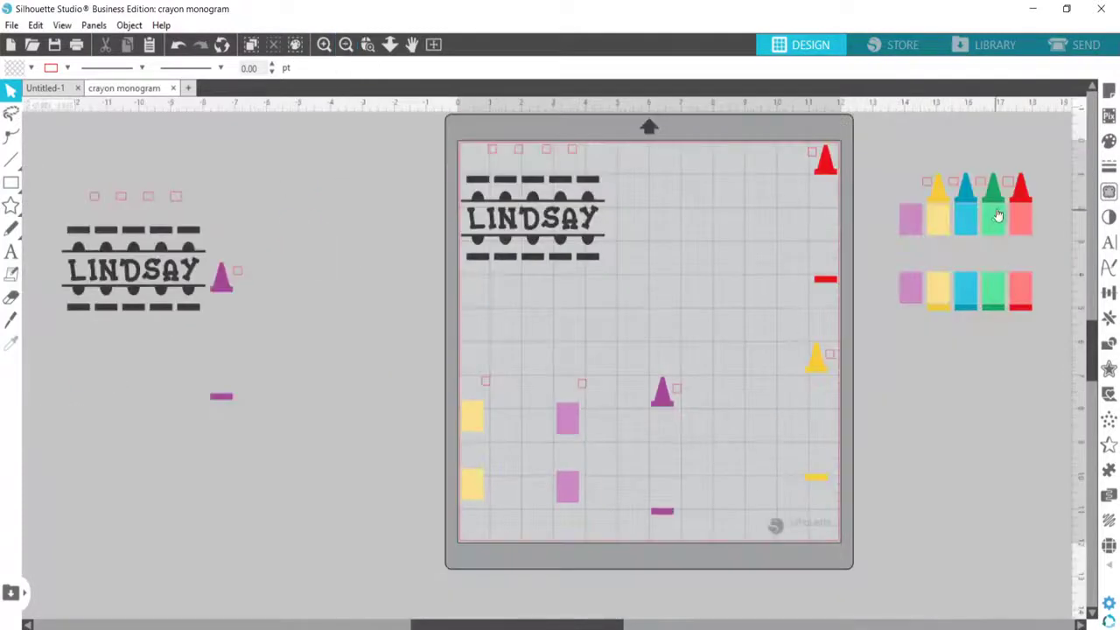
drag(892, 158, 1041, 326)
drag(967, 295, 93, 358)
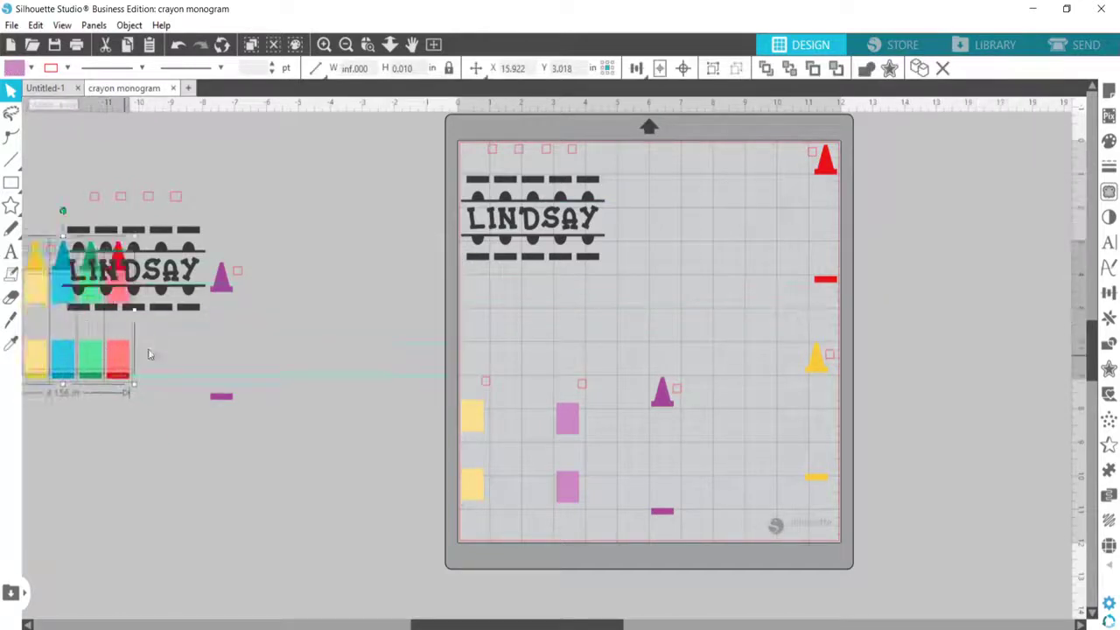
Send the mat layout to the Cameo 4 for cutting with the Vinyl, Glossy settings
click(1083, 44)
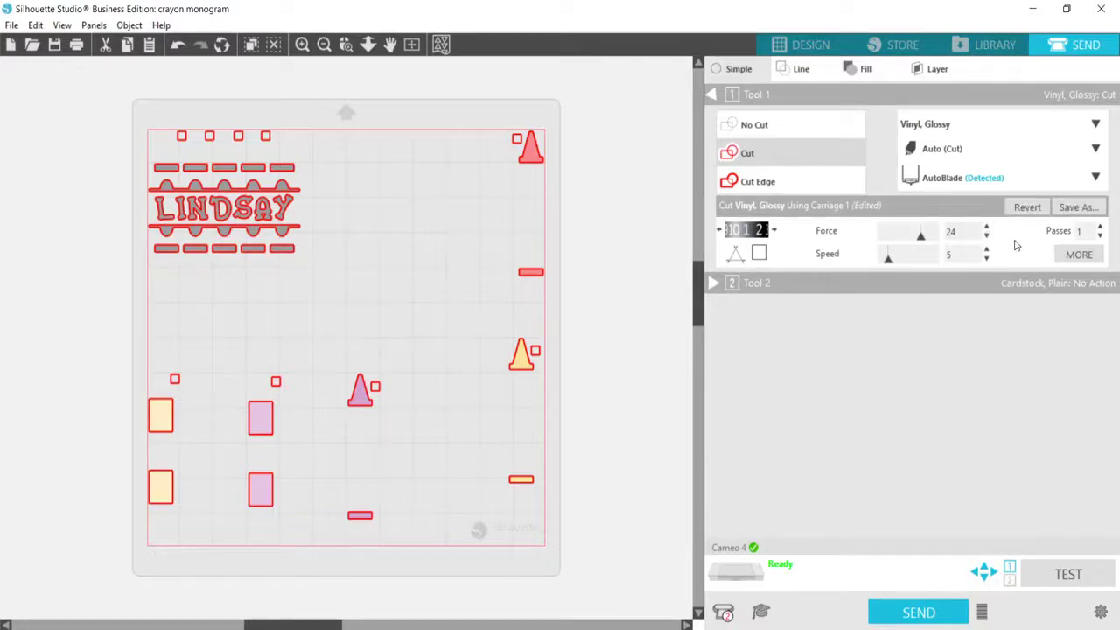
click(898, 616)
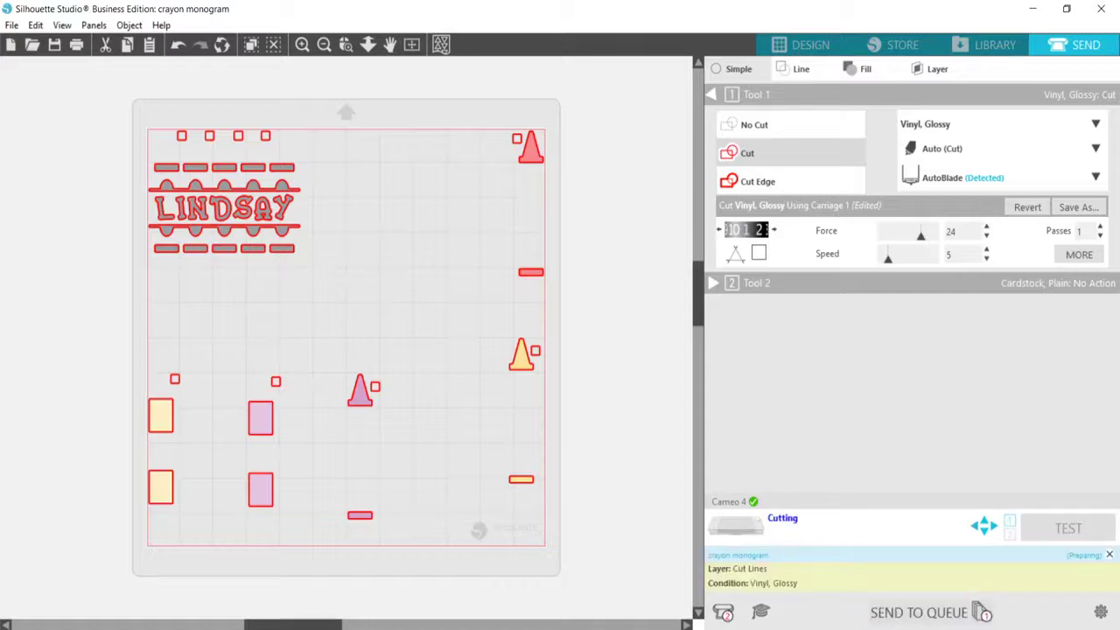